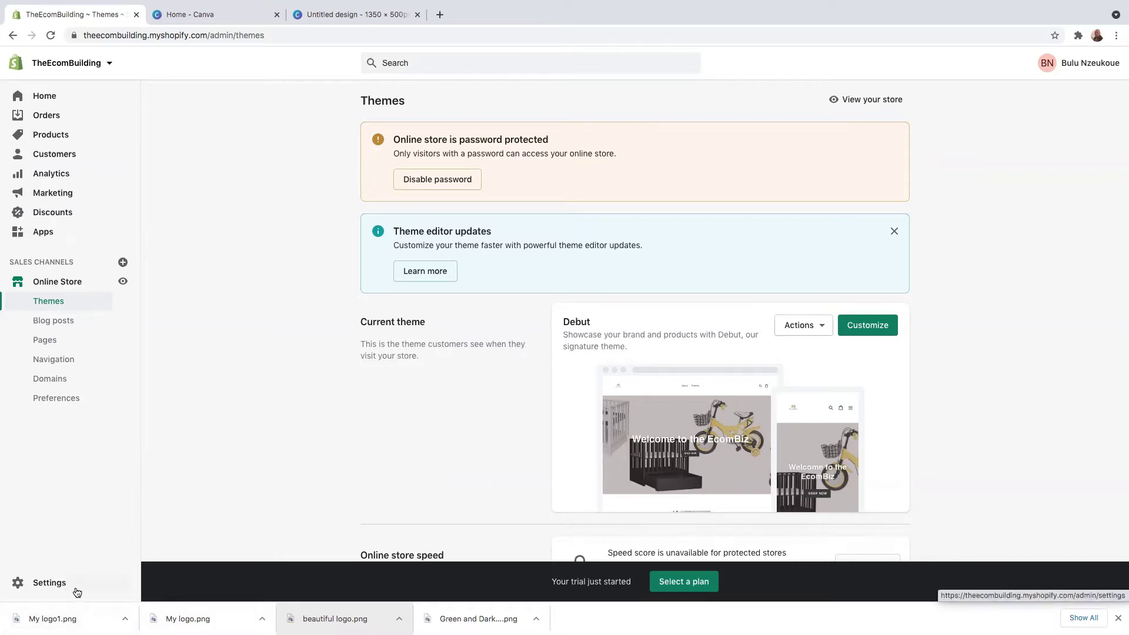
Step: Open the Legal settings and look over the empty refund, privacy, terms and shipping policy editors
left_click(48, 588)
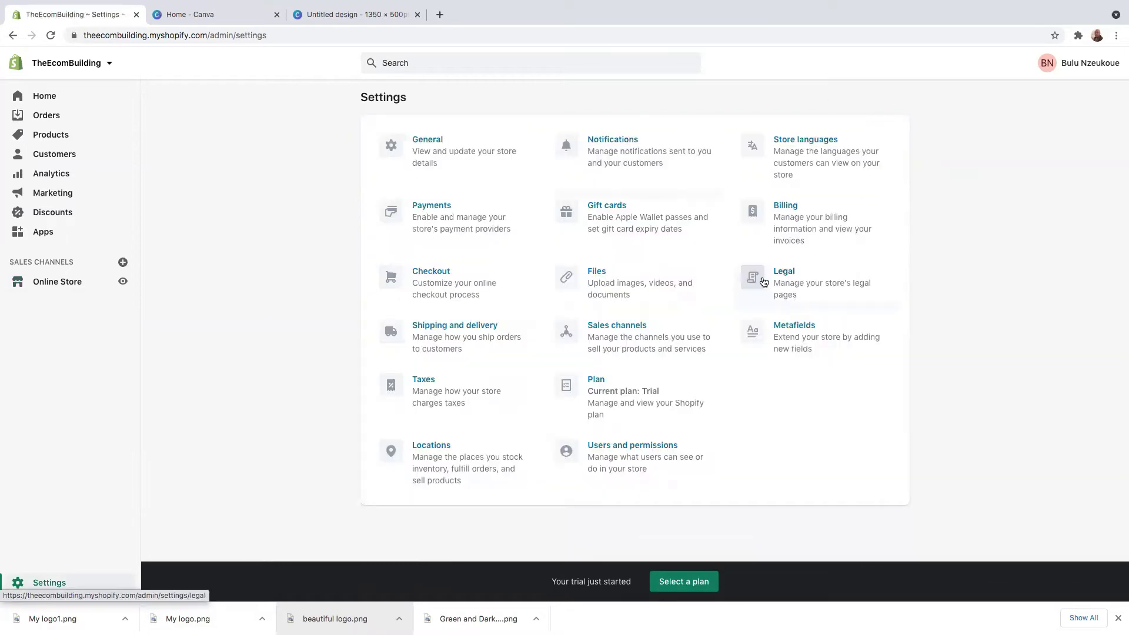
left_click(787, 281)
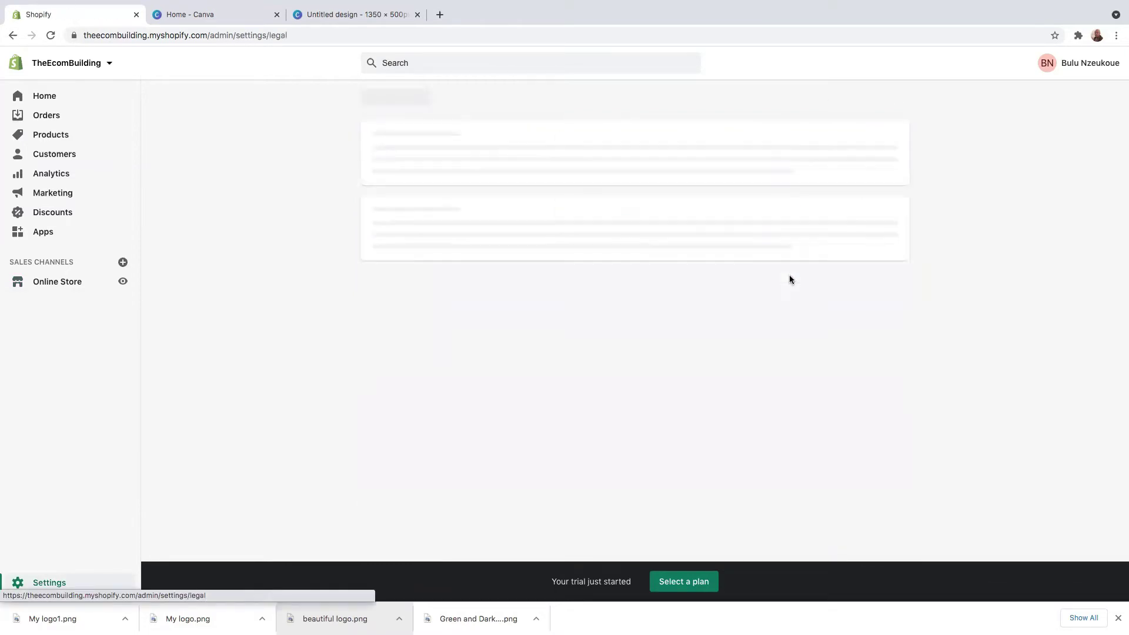
scroll(615, 252, "down", 8)
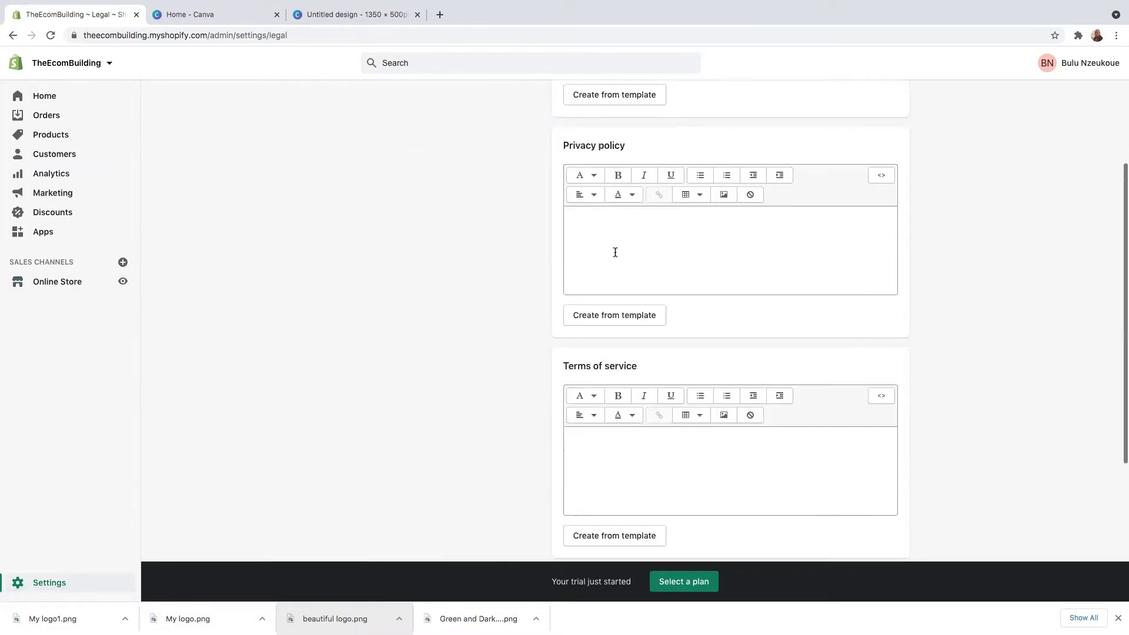
scroll(626, 259, "up", 6)
scroll(623, 256, "up", 2)
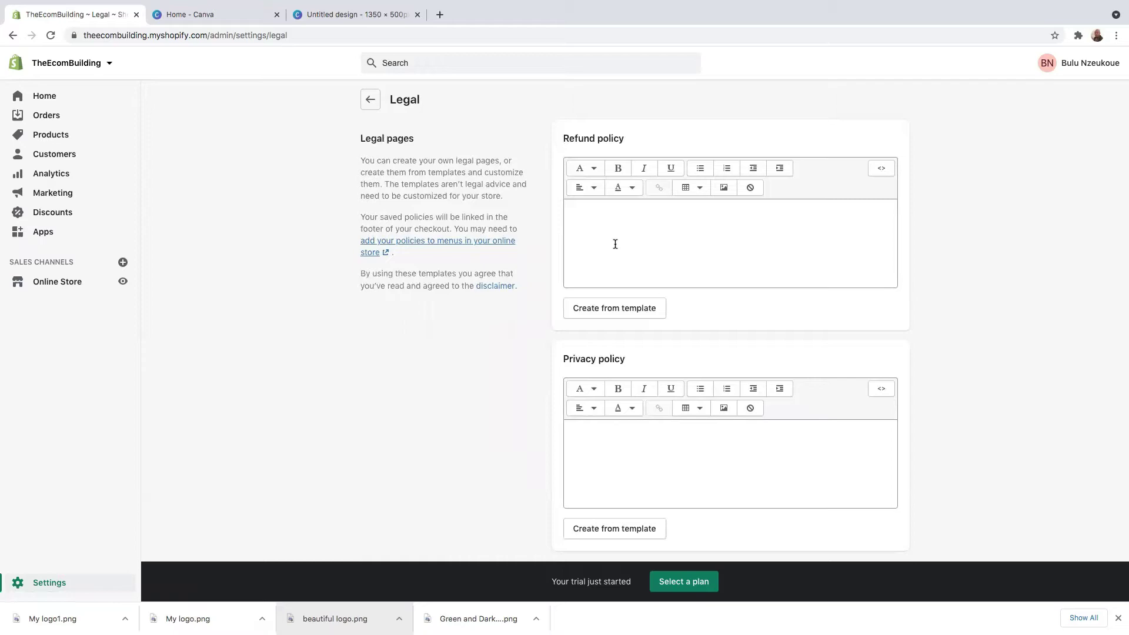
Step: Fill the Refund policy with Shopify's ready-made template text
left_click(616, 310)
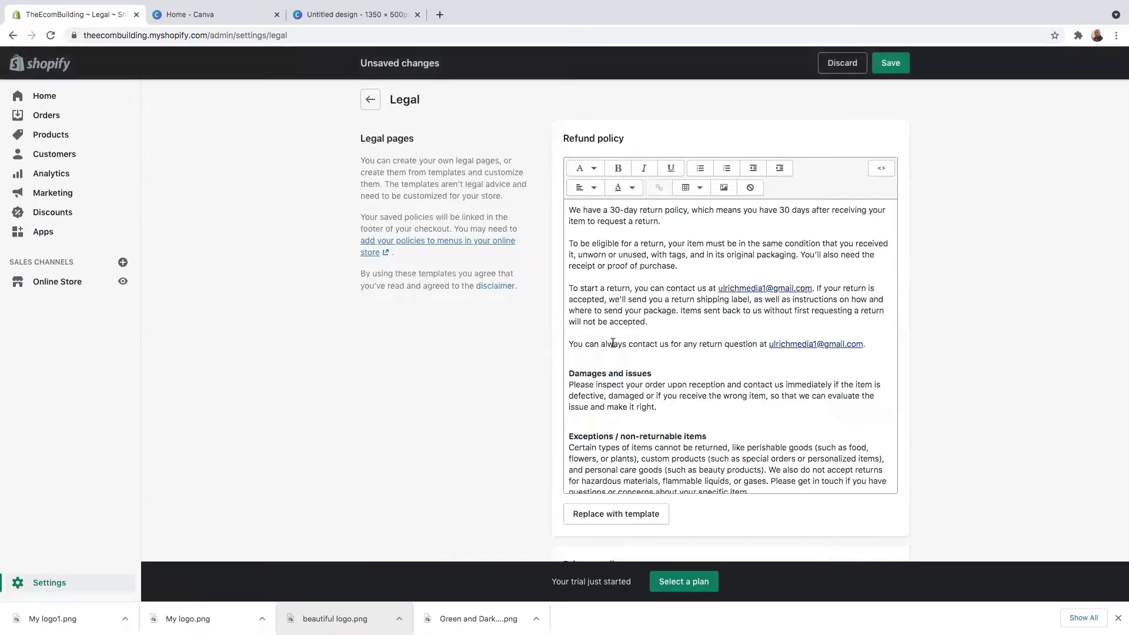
scroll(716, 365, "down", 3)
scroll(717, 365, "up", 3)
left_click(623, 212)
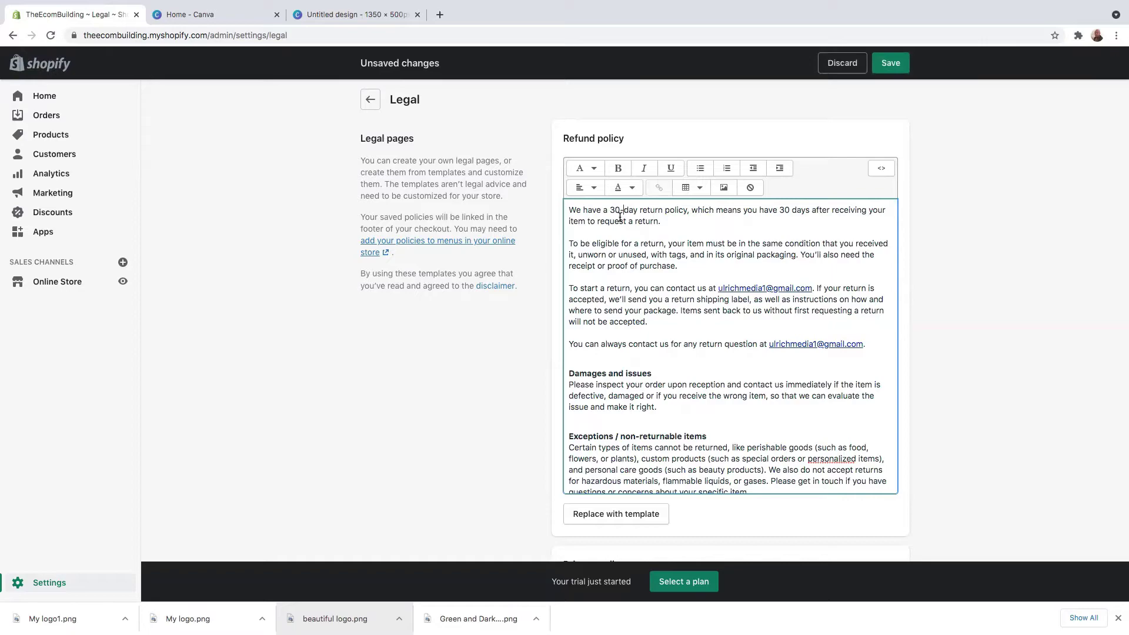
Step: Review the Privacy policy template text on personal information sales, GDPR rights and cookies
scroll(675, 428, "down", 15)
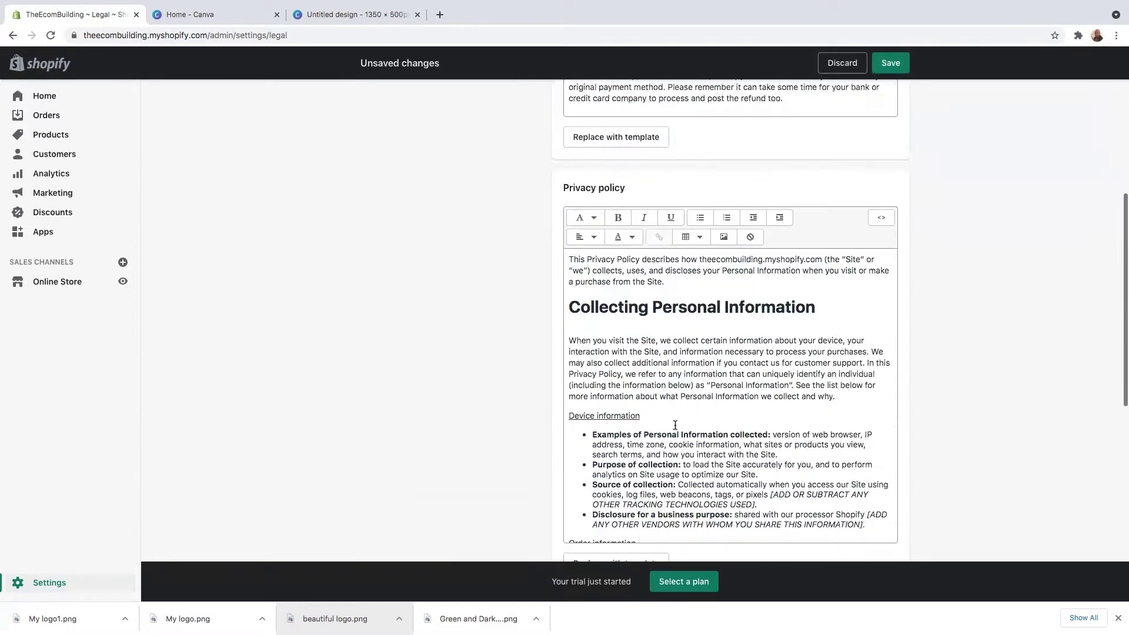
scroll(681, 382, "down", 20)
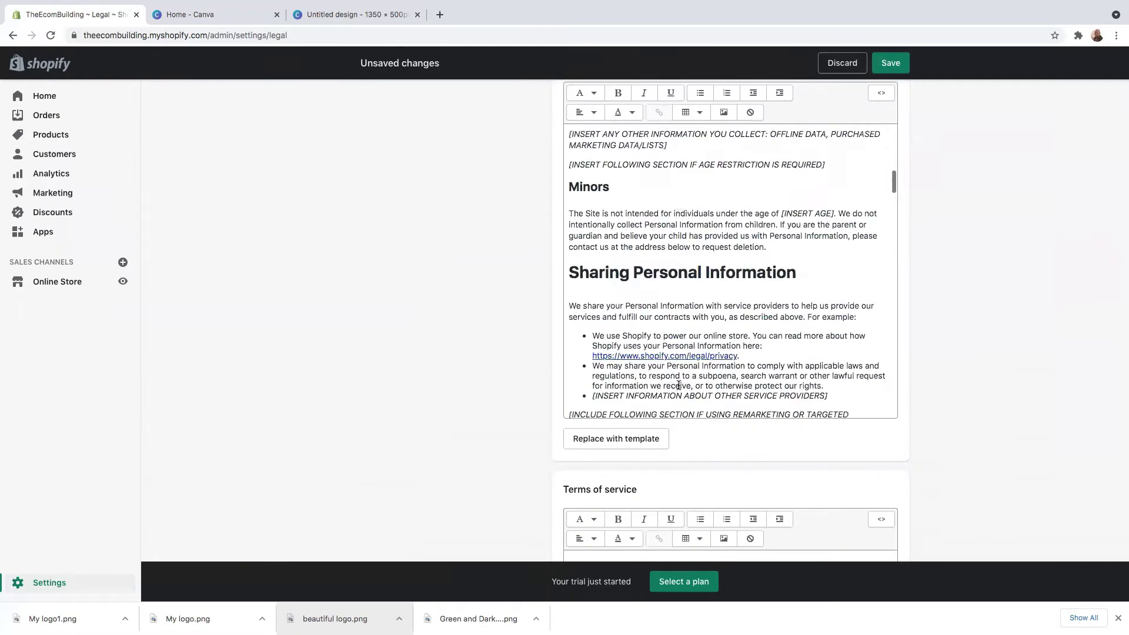
scroll(679, 388, "down", 20)
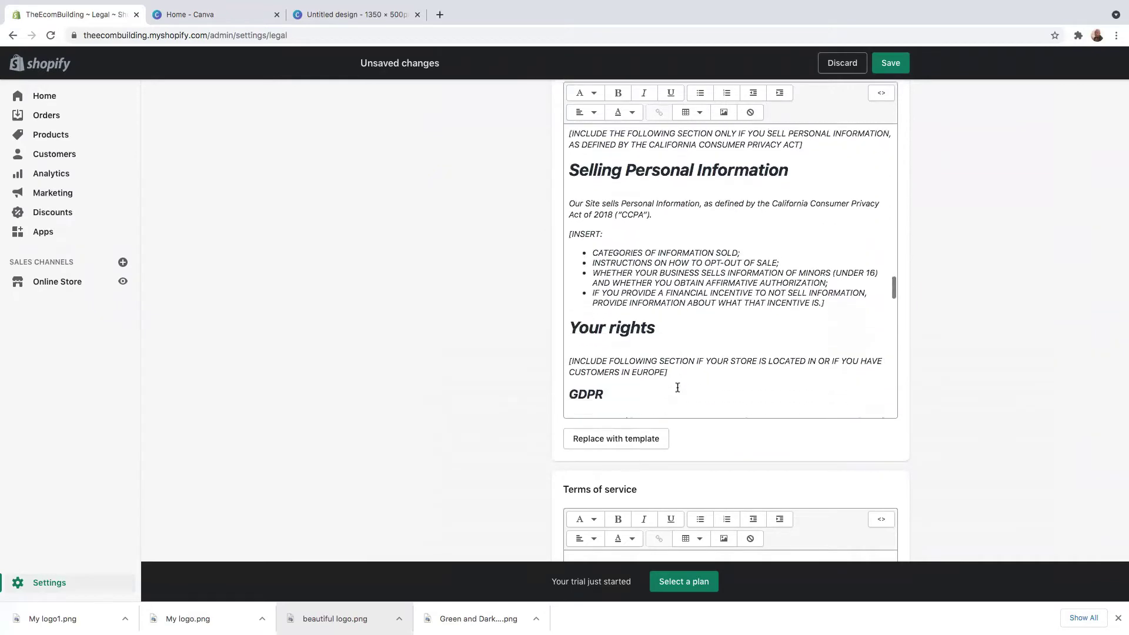
scroll(677, 388, "down", 20)
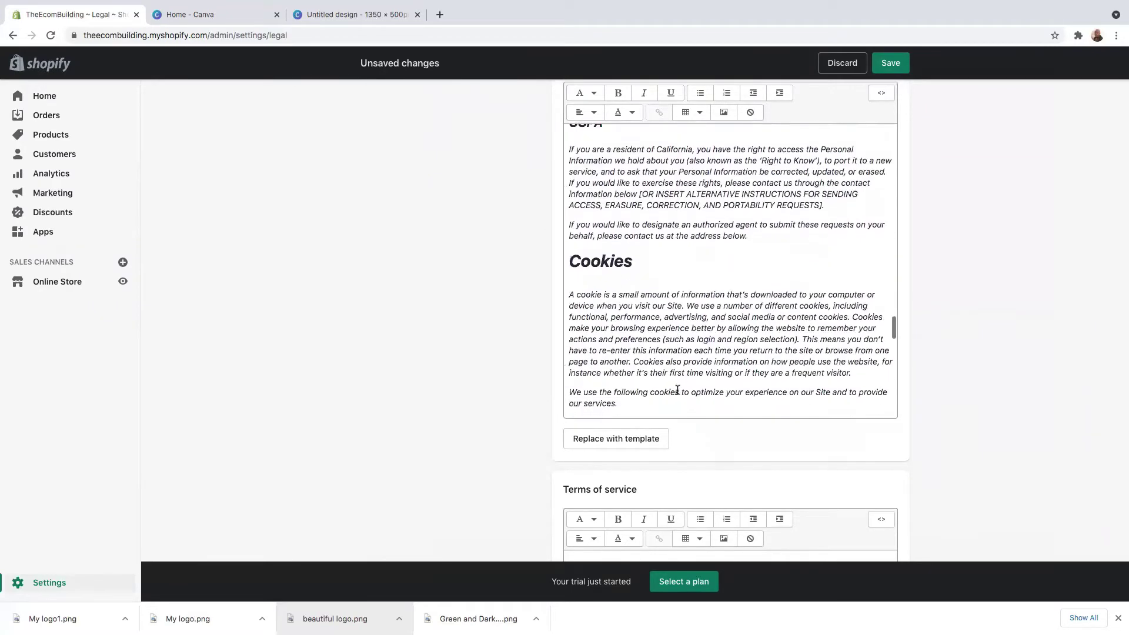
scroll(677, 389, "down", 20)
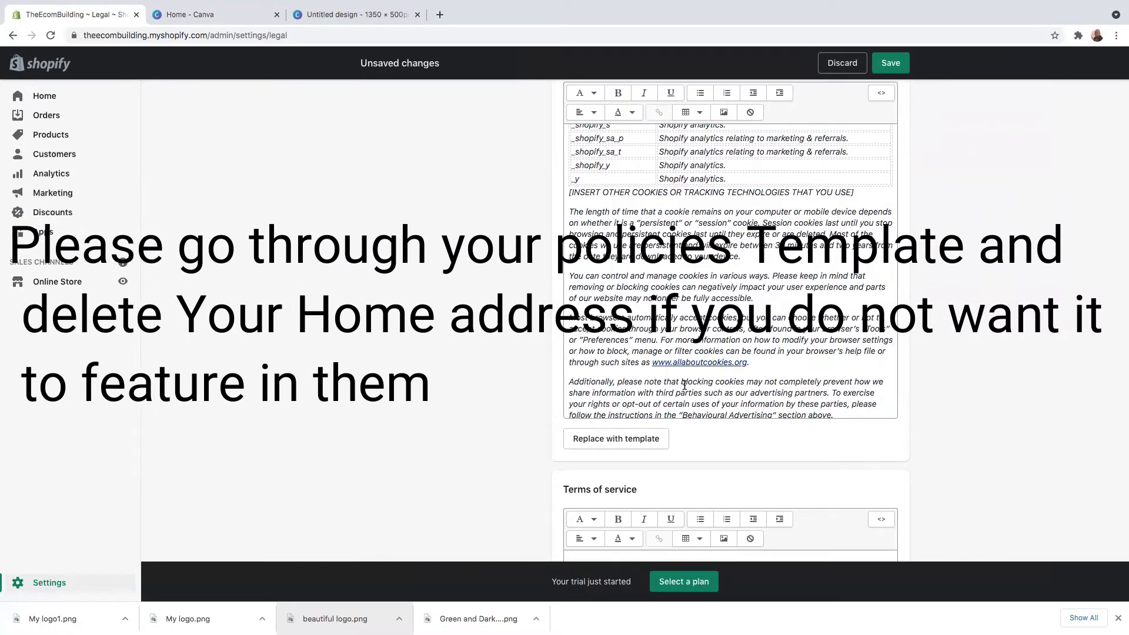
scroll(550, 122, "down", 6)
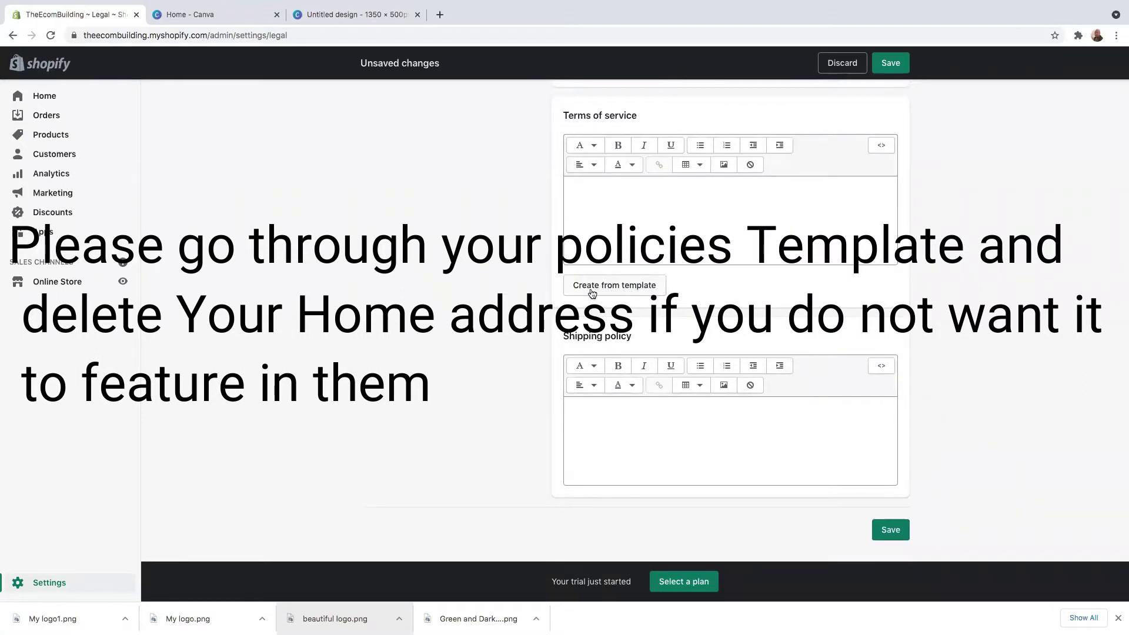
Step: Generate the Terms of service template and review it from Overview to Section 17, Entire Agreement
left_click(609, 288)
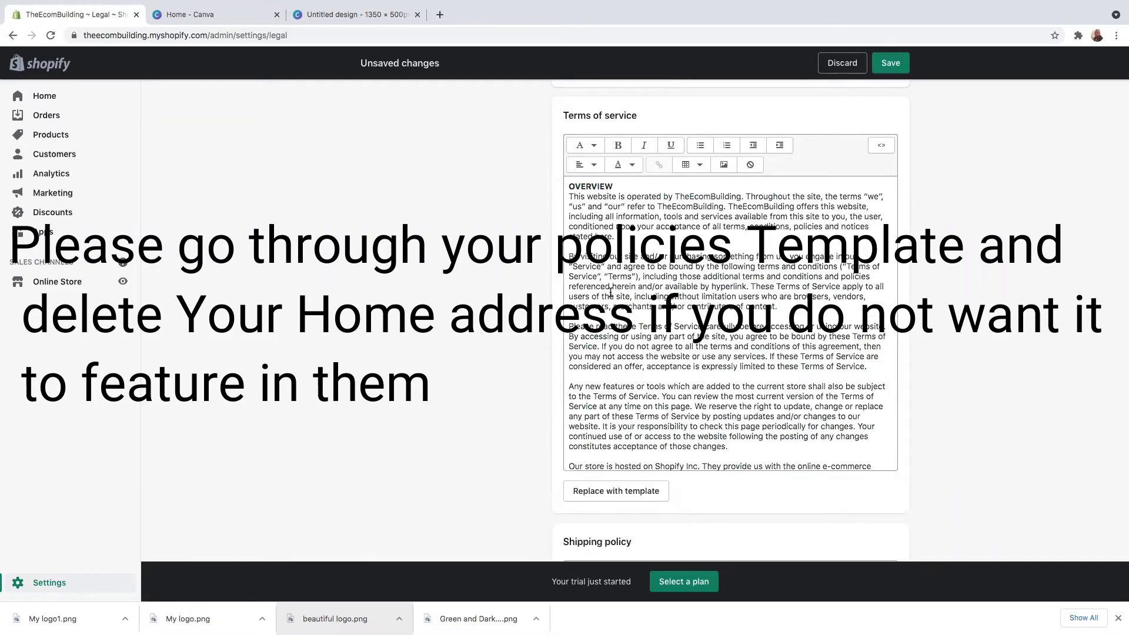
scroll(608, 252, "up", 4)
scroll(638, 300, "down", 10)
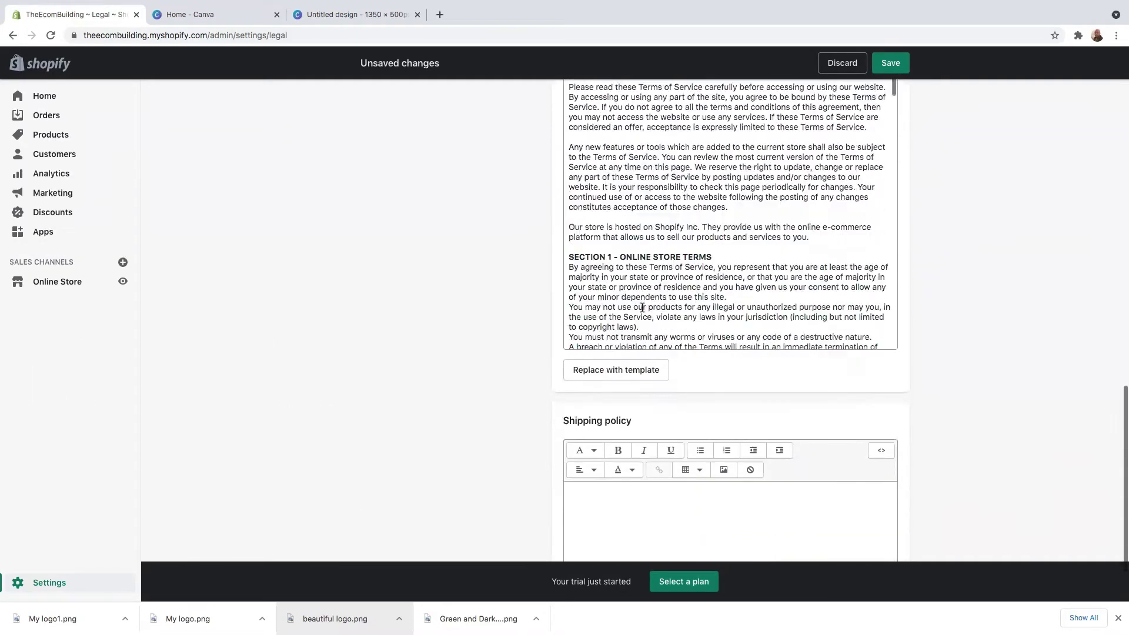
scroll(641, 307, "down", 15)
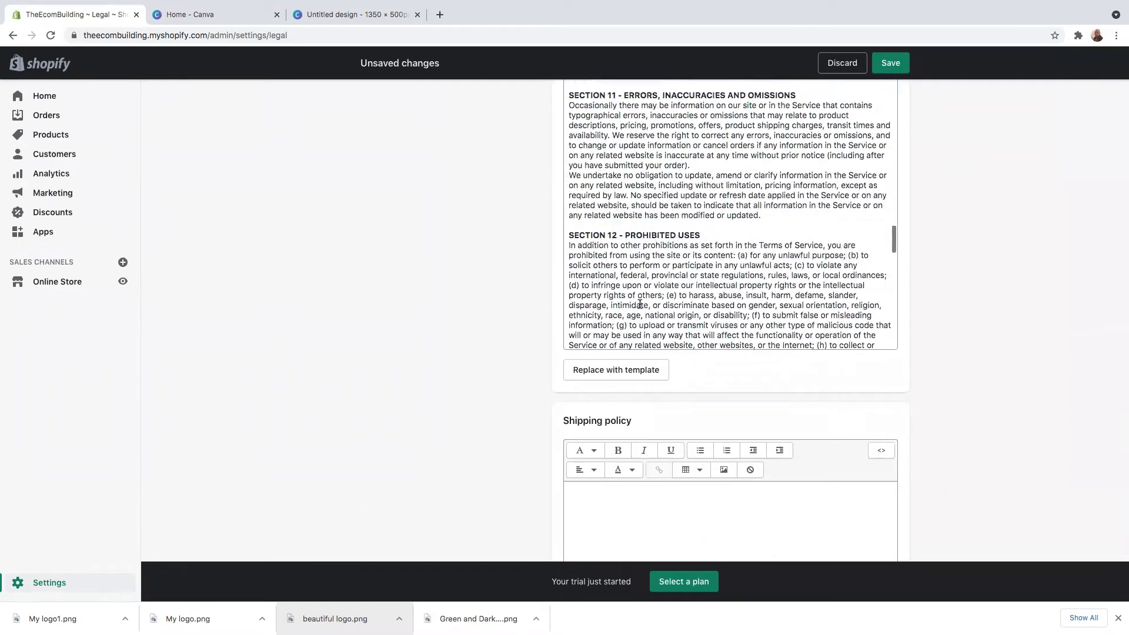
scroll(640, 308, "down", 10)
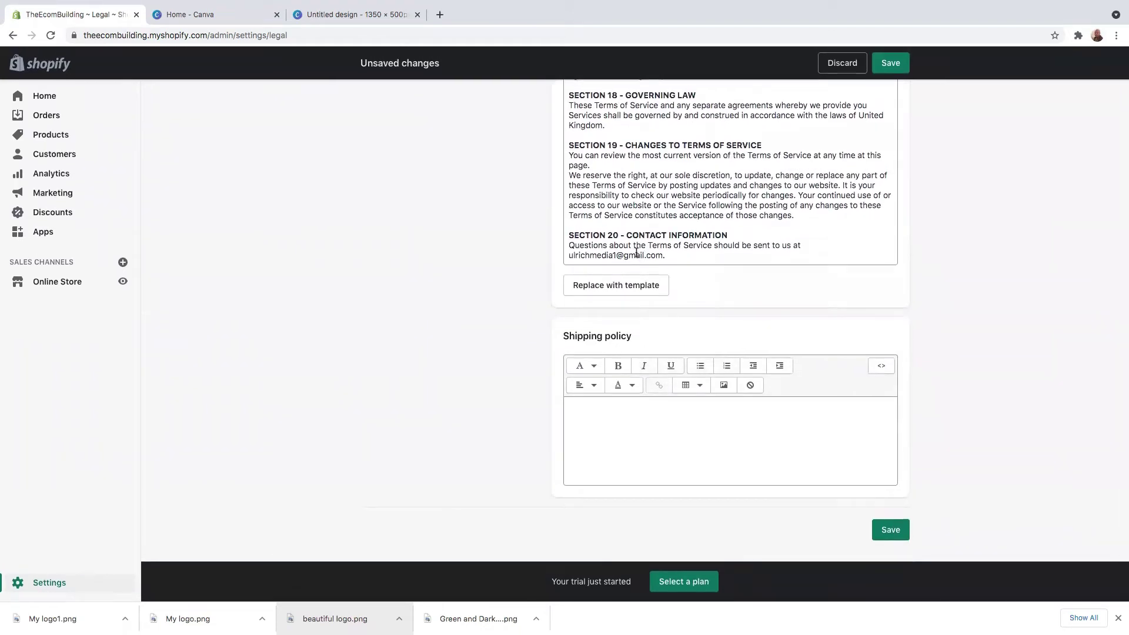
scroll(641, 248, "up", 3)
scroll(641, 248, "up", 2)
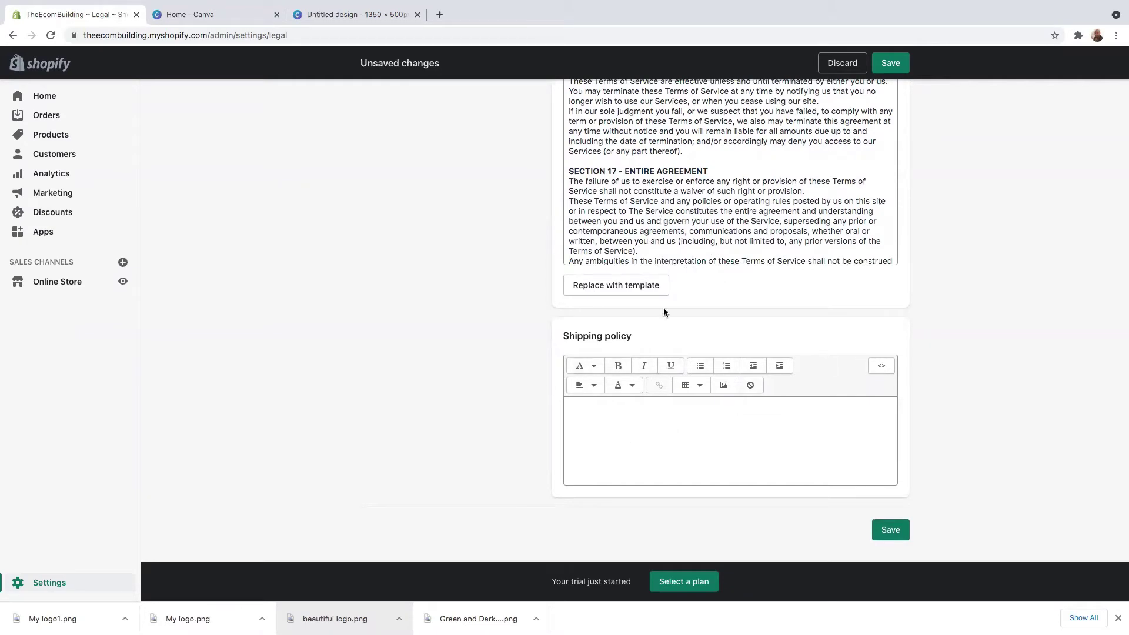
scroll(663, 312, "up", 6)
scroll(609, 355, "up", 5)
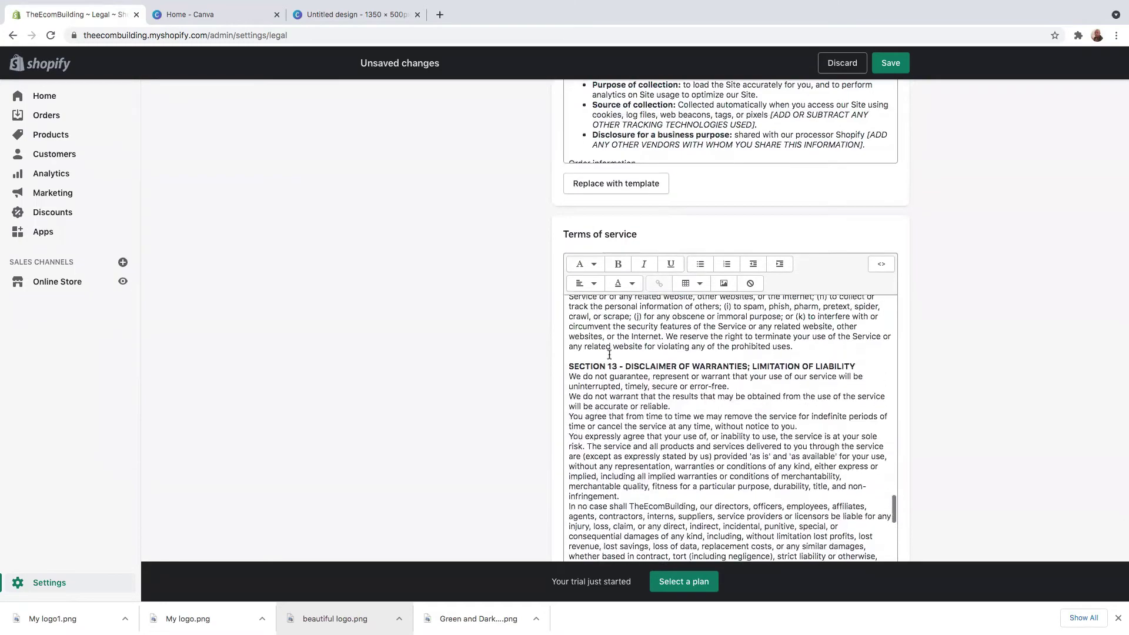
scroll(609, 355, "up", 15)
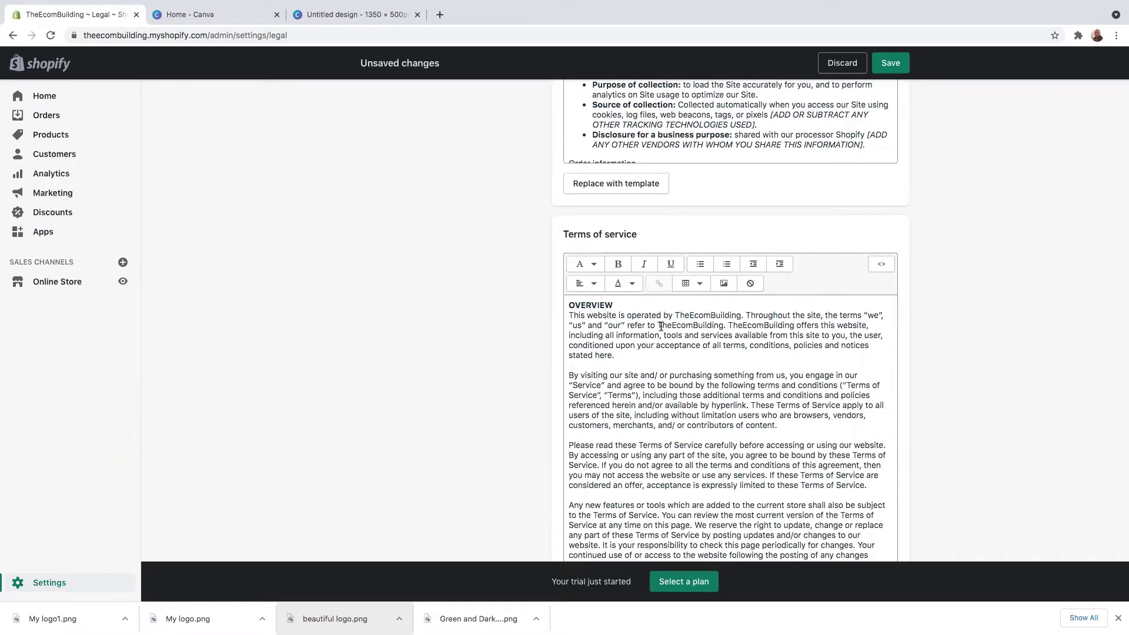
scroll(661, 327, "up", 12)
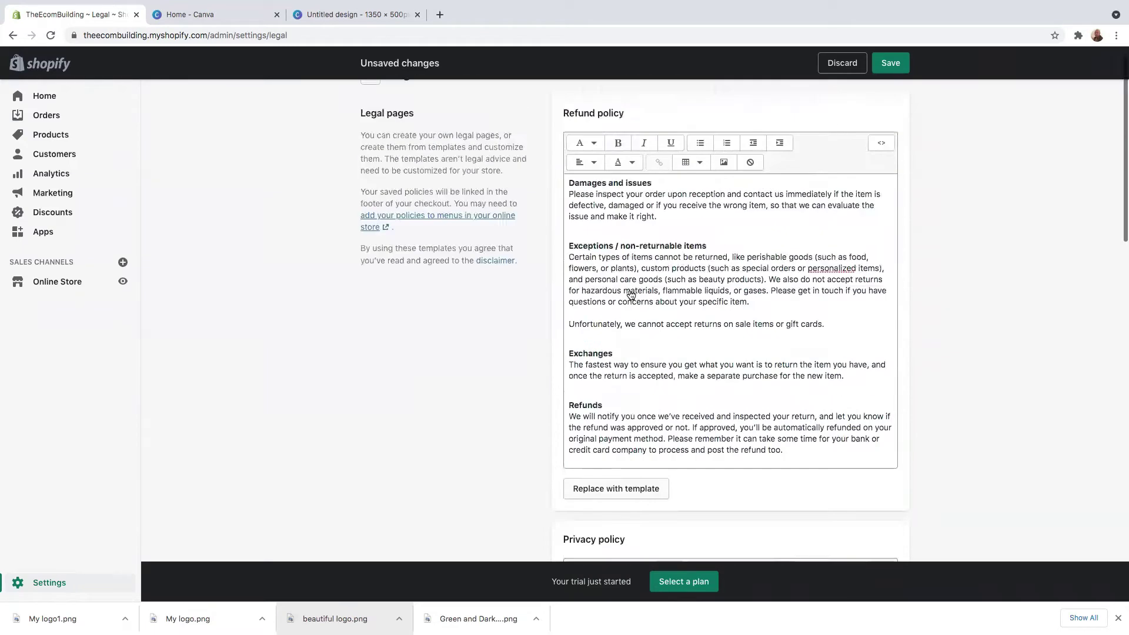
scroll(631, 294, "up", 2)
scroll(612, 353, "down", 15)
Step: Enter '2 to 5 Business days' as the Shipping policy and save all four legal policies
left_click(594, 424)
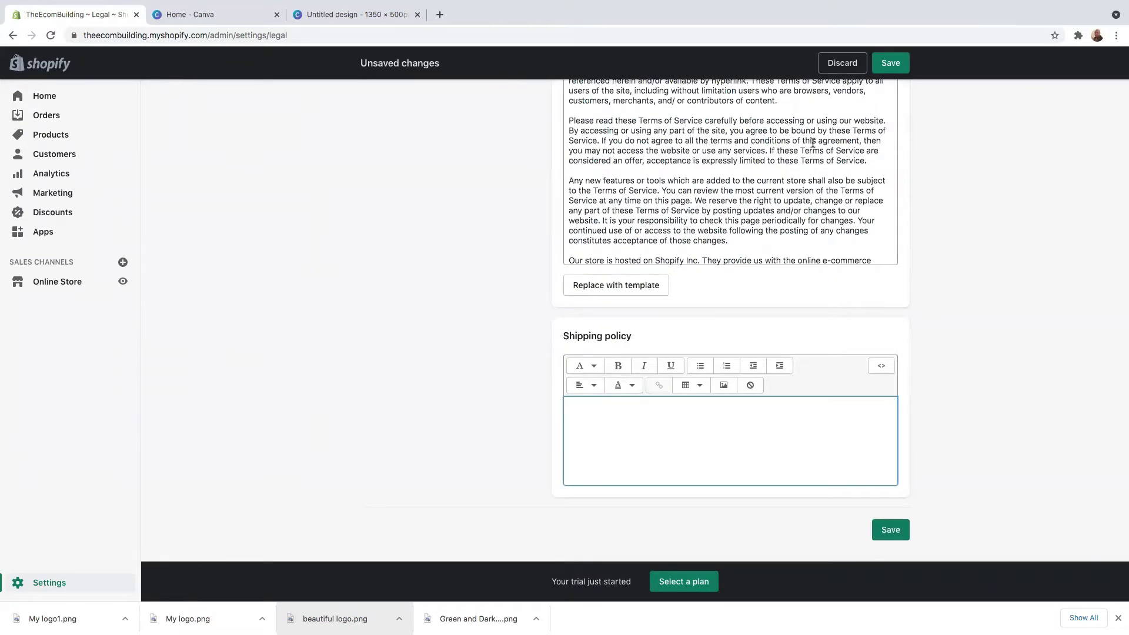
type("2 to 5 Business days")
scroll(735, 158, "up", 15)
scroll(743, 280, "down", 10)
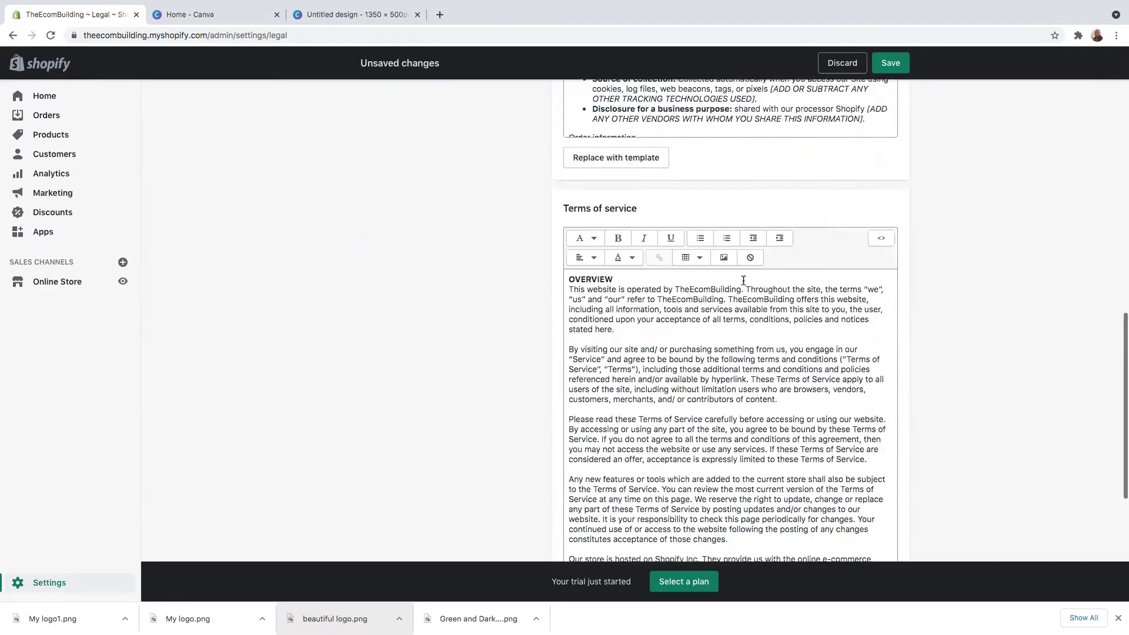
scroll(744, 281, "down", 5)
scroll(644, 222, "up", 3)
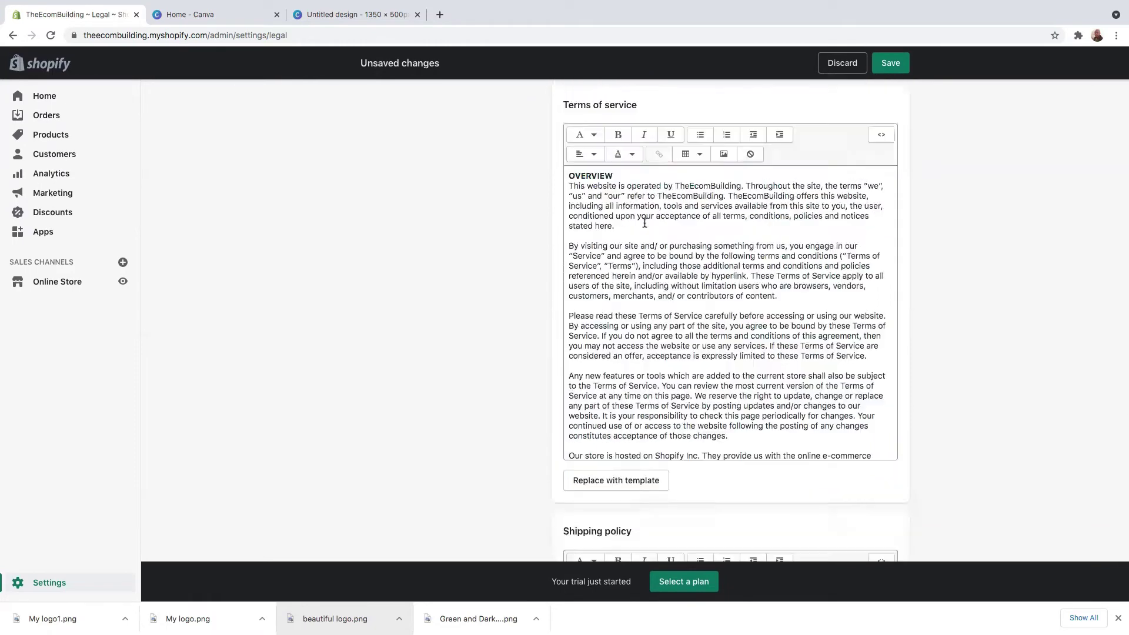
scroll(645, 222, "up", 6)
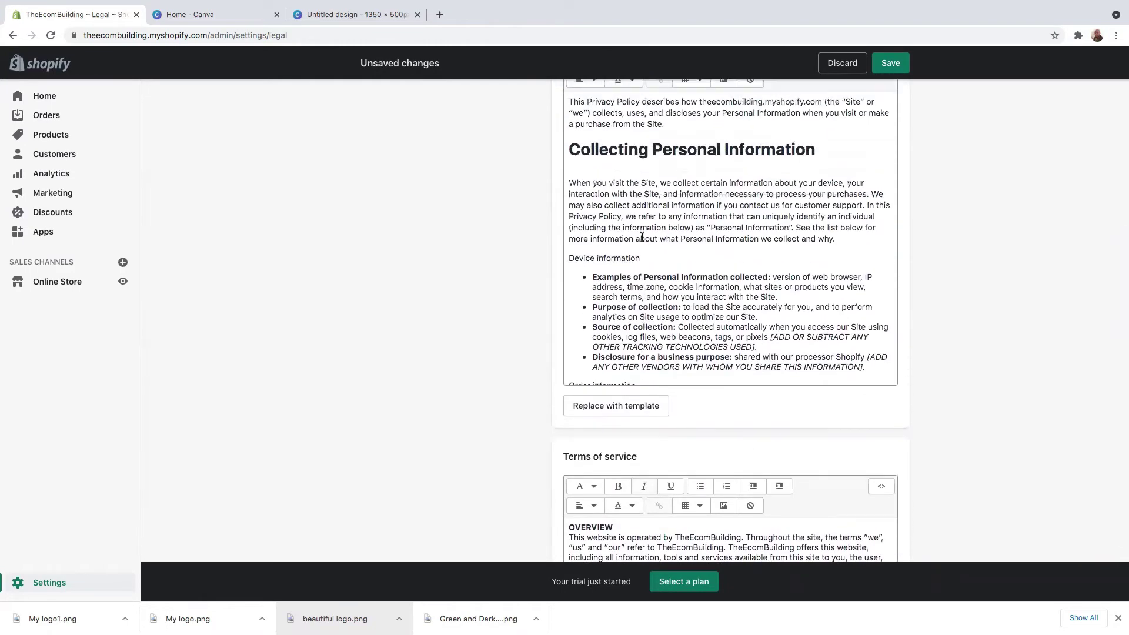
scroll(642, 236, "up", 8)
scroll(642, 236, "down", 2)
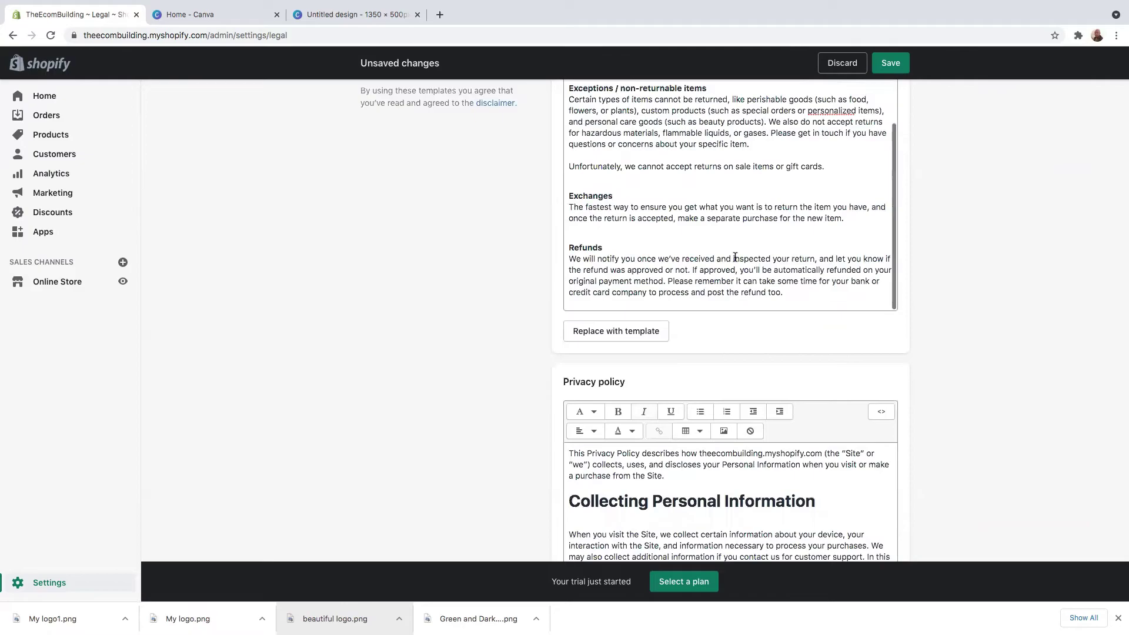
scroll(987, 287, "down", 15)
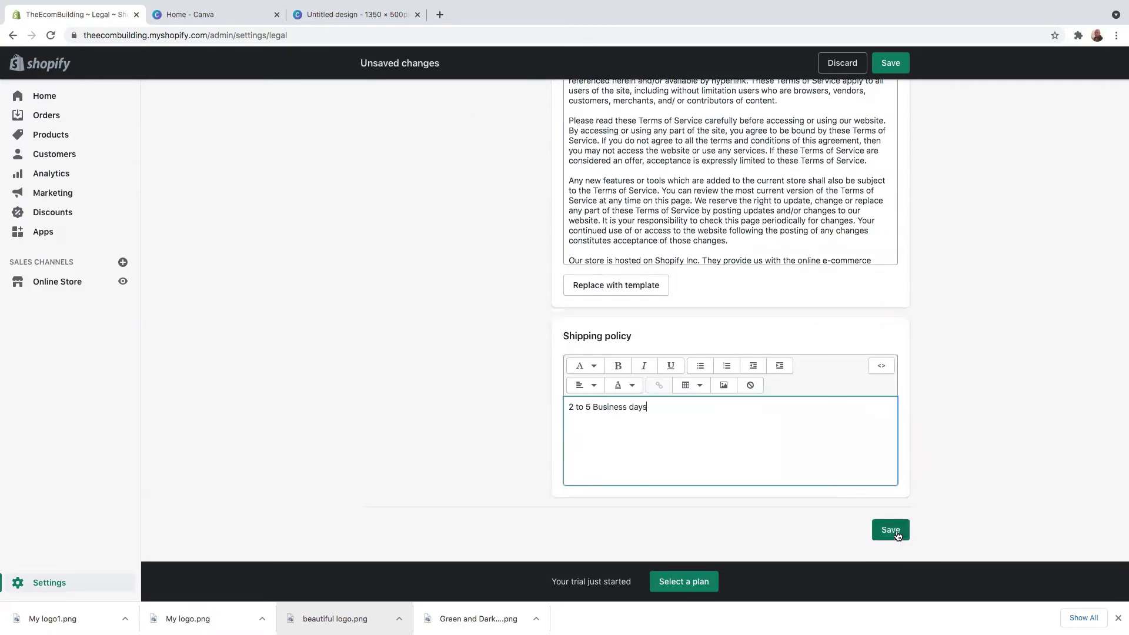
left_click(890, 530)
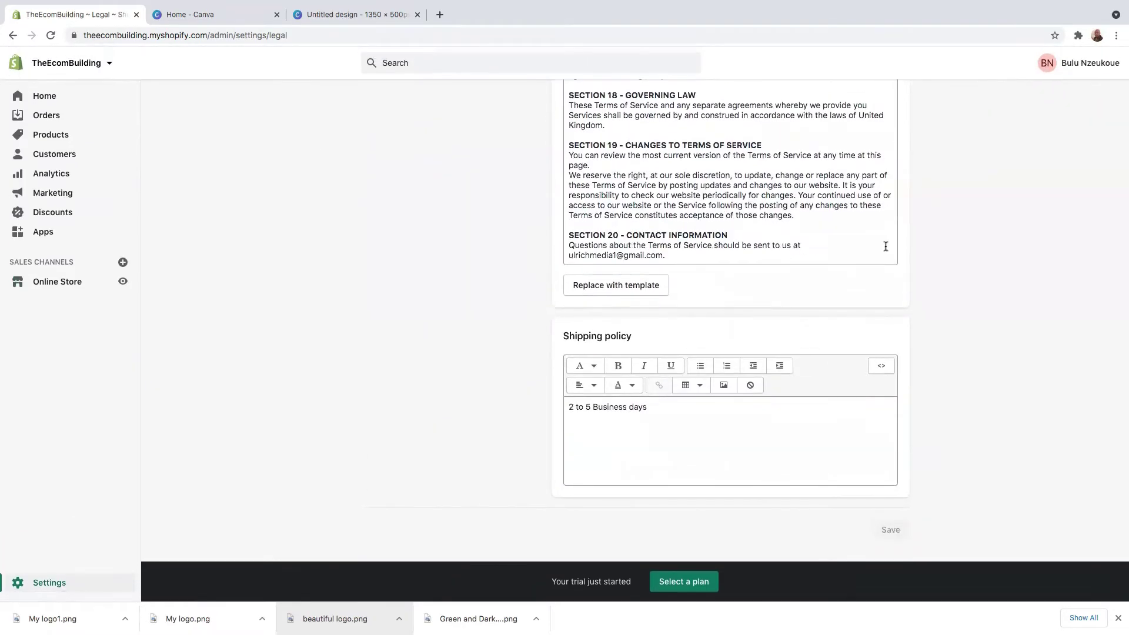
Step: Open the Footer menu under Online Store > Navigation and delete its Search link
scroll(885, 247, "up", 10)
scroll(959, 267, "up", 15)
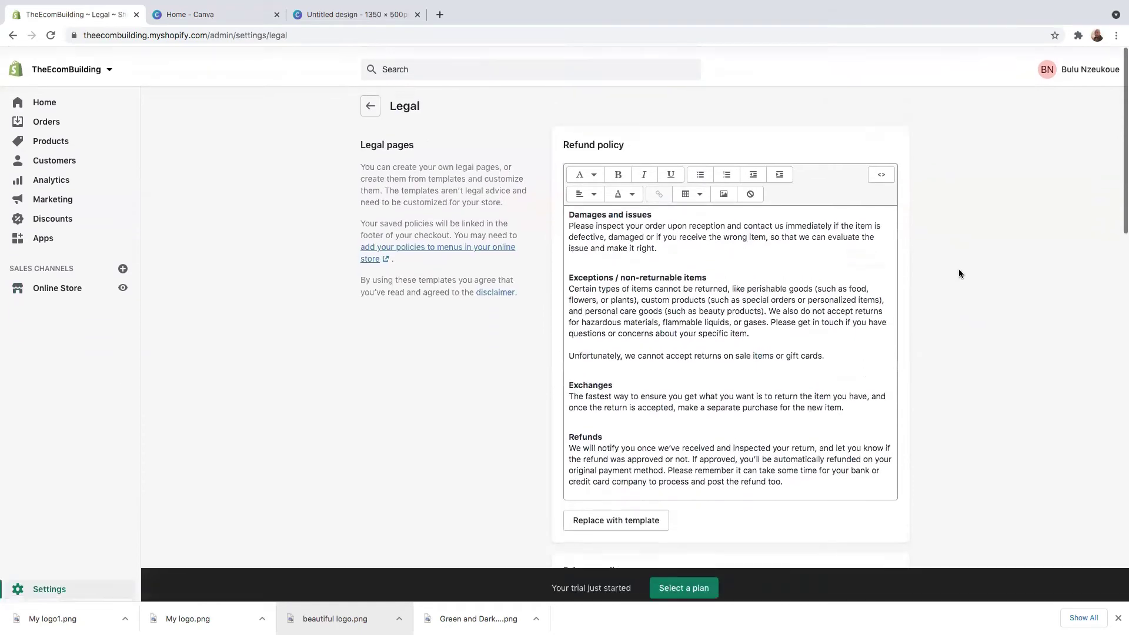
scroll(958, 270, "down", 15)
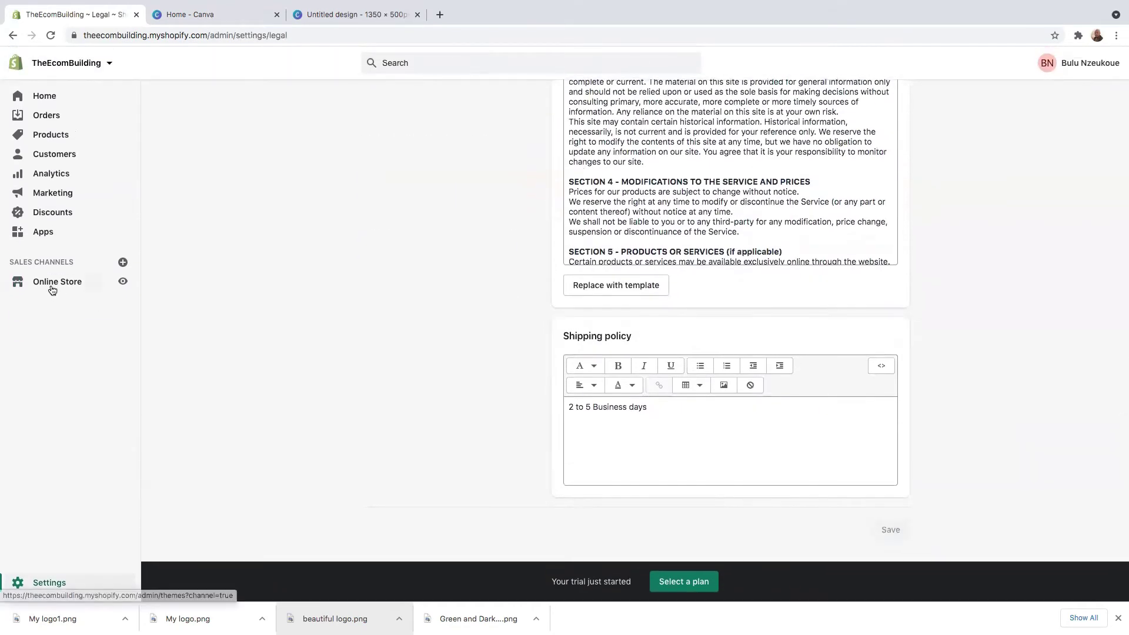
left_click(52, 289)
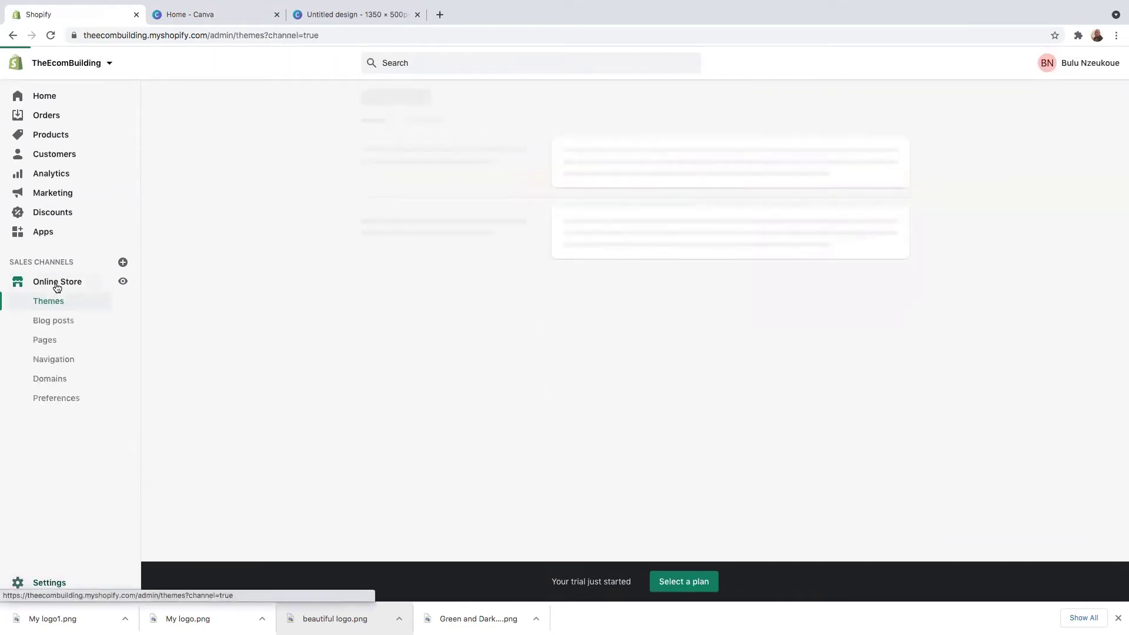
left_click(59, 366)
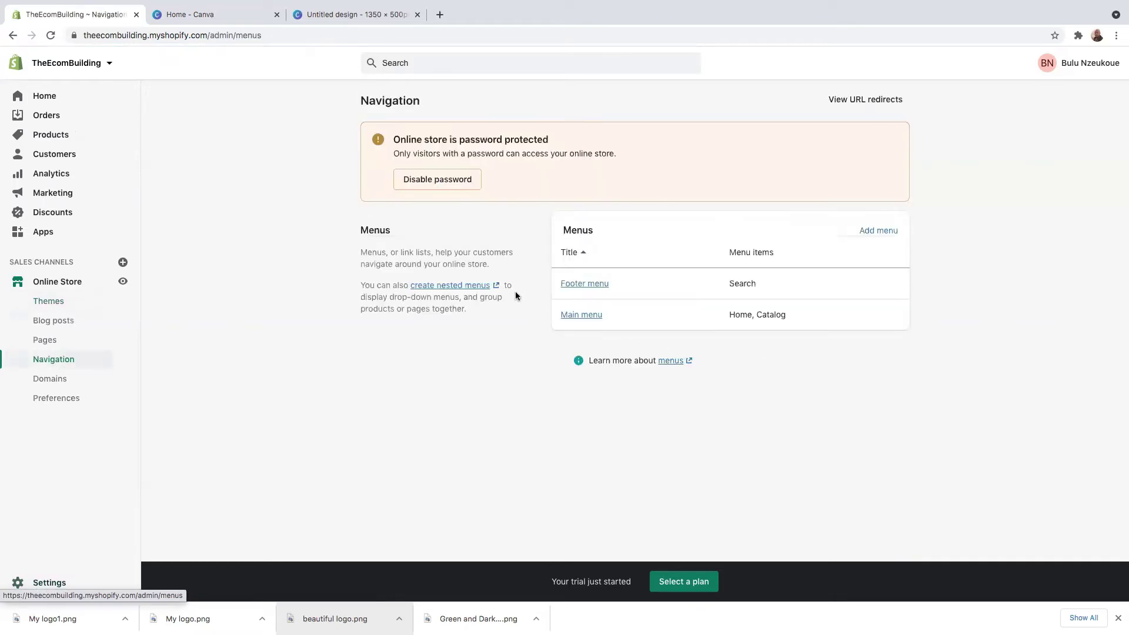
left_click(587, 288)
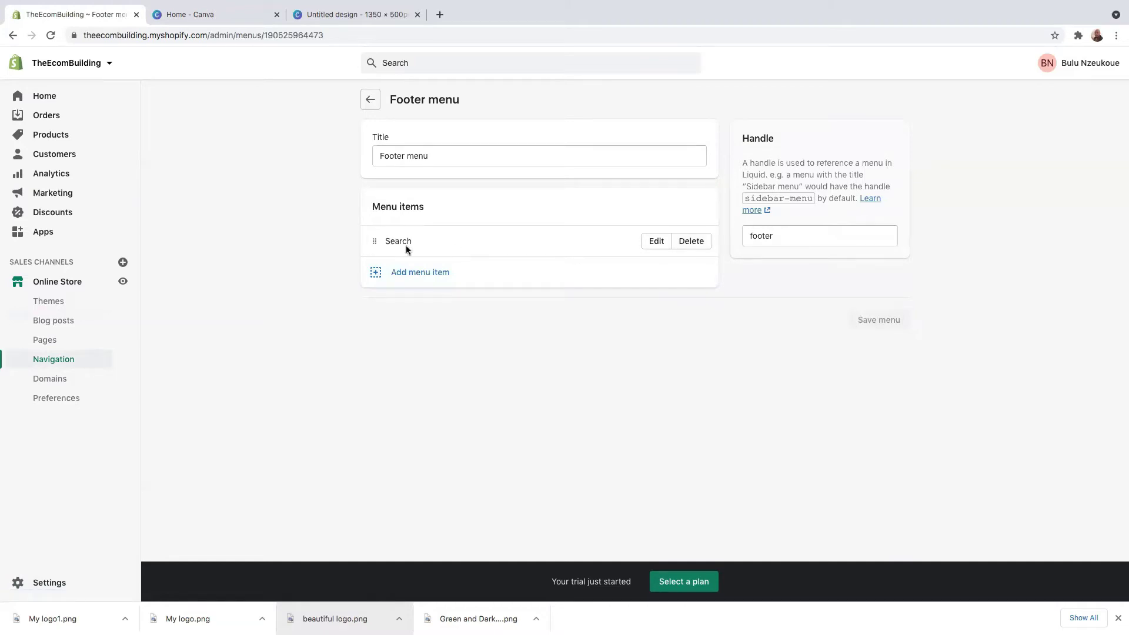
left_click(694, 244)
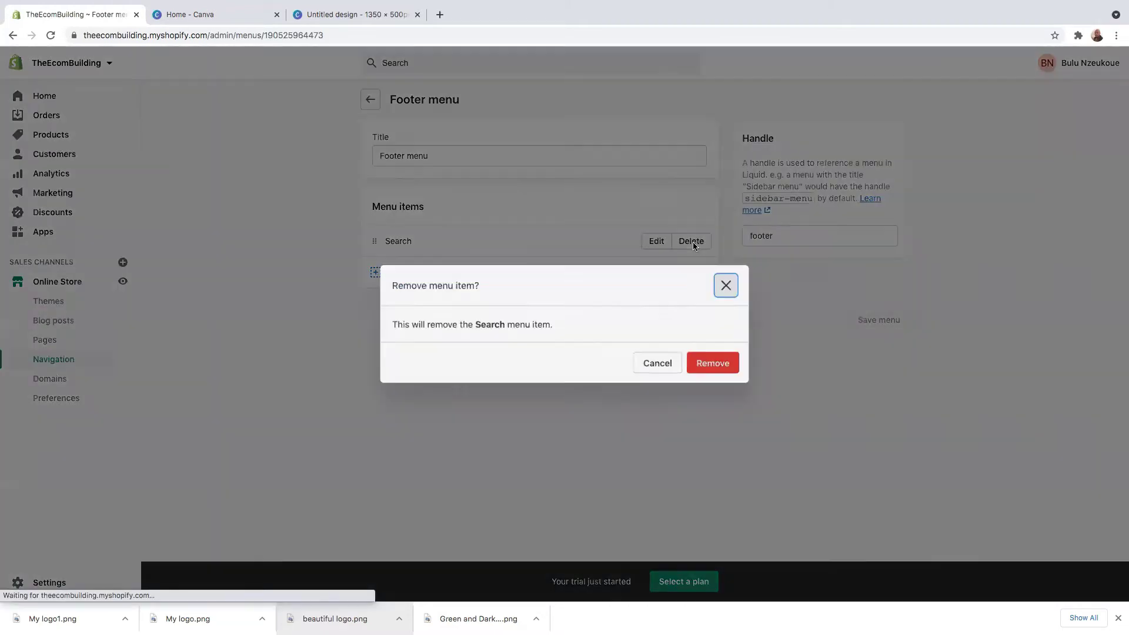
left_click(713, 363)
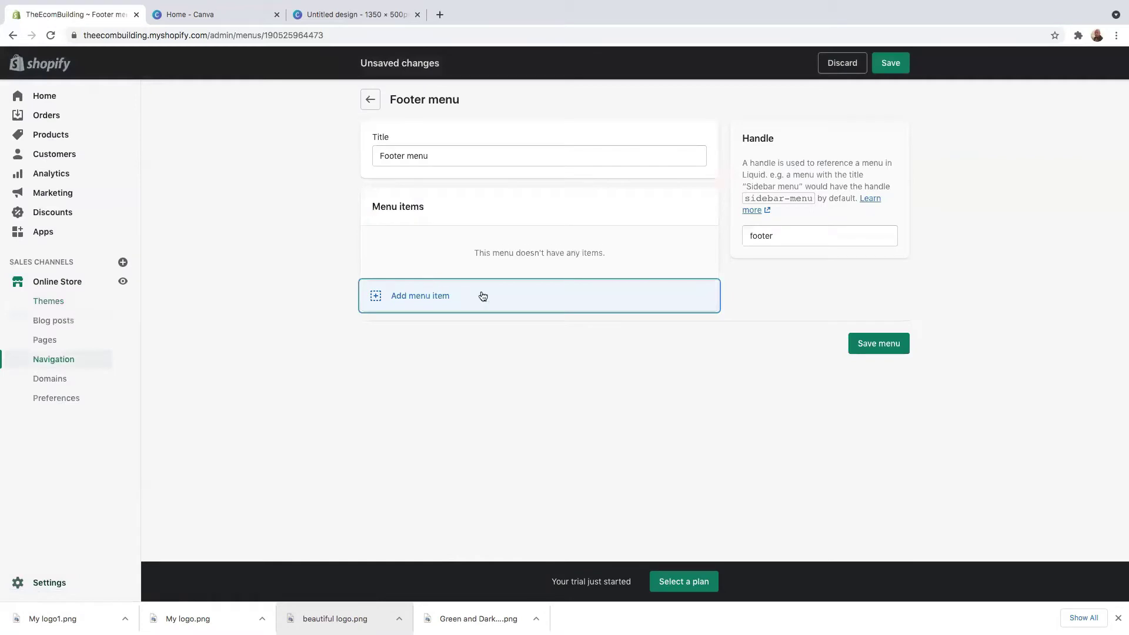
Step: Add Privacy Policy and Refund Policy links from the store's policy pages to the footer menu
left_click(416, 295)
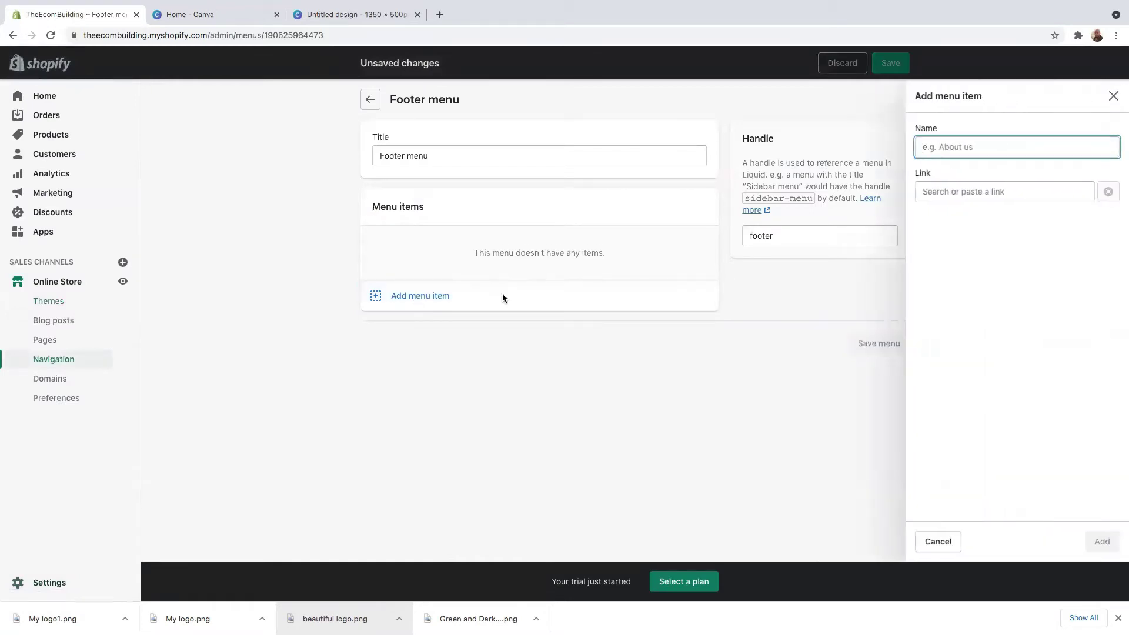
left_click(955, 193)
scroll(977, 329, "down", 2)
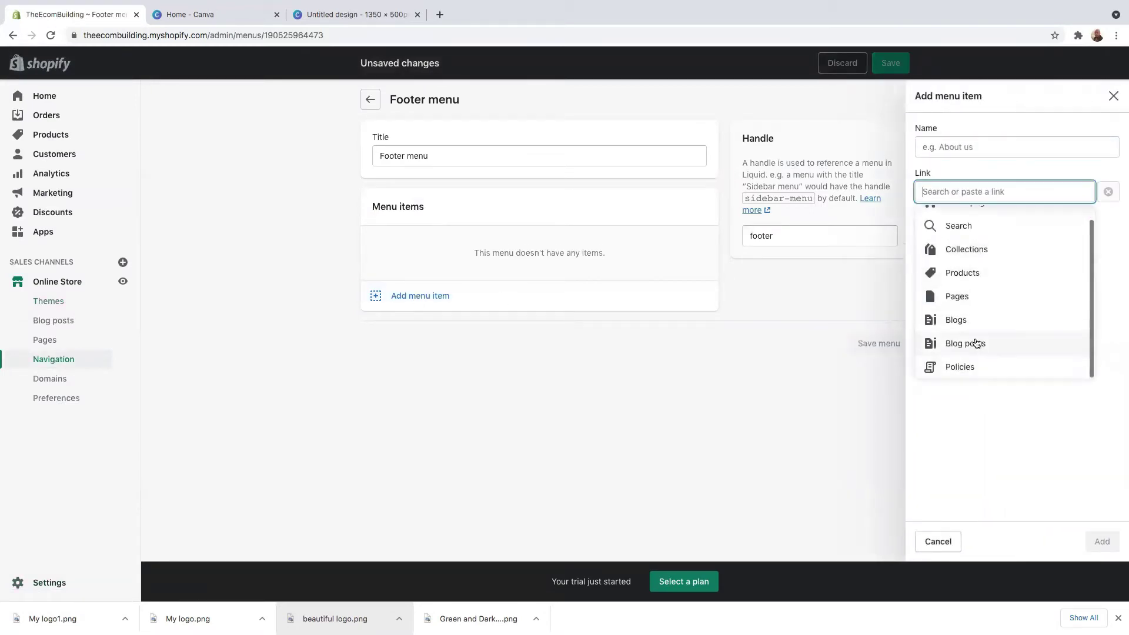
left_click(961, 365)
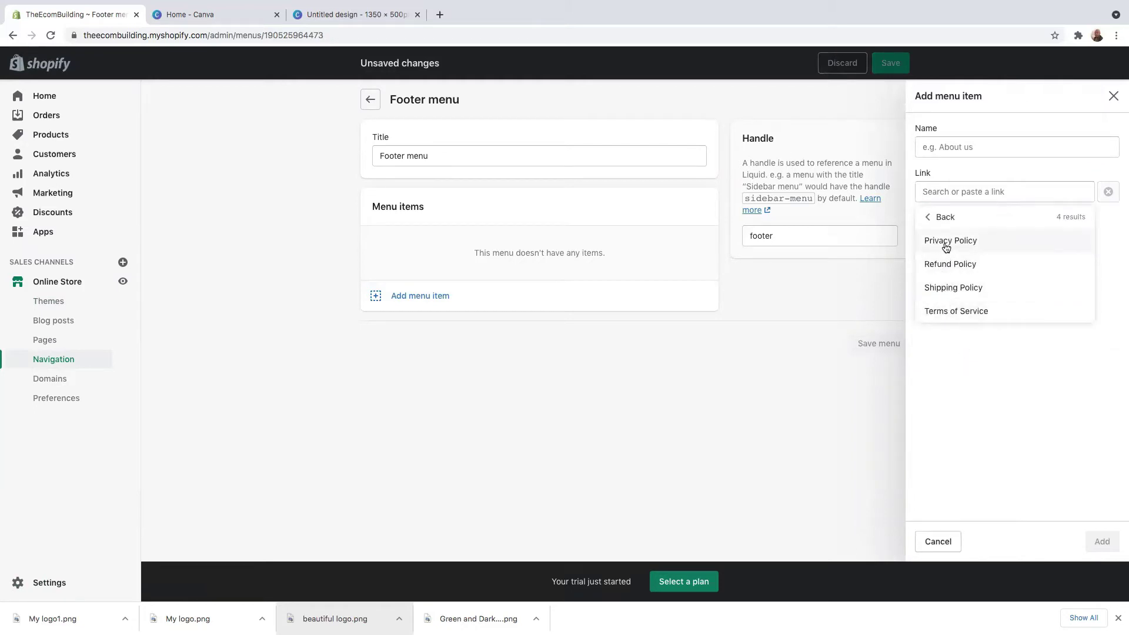
left_click(957, 243)
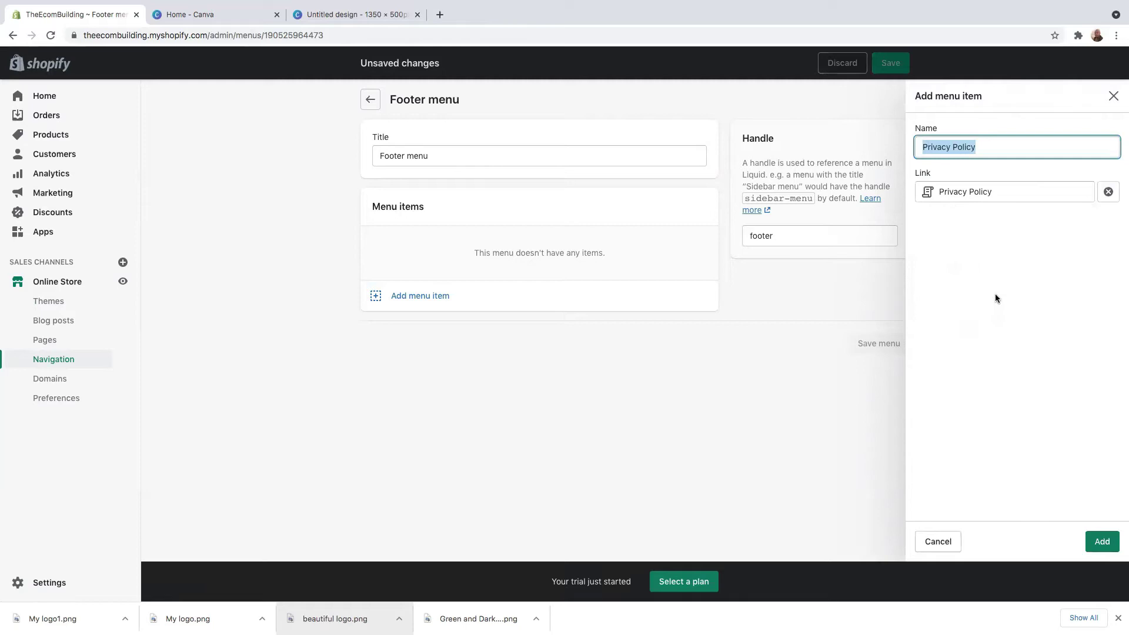
left_click(1102, 541)
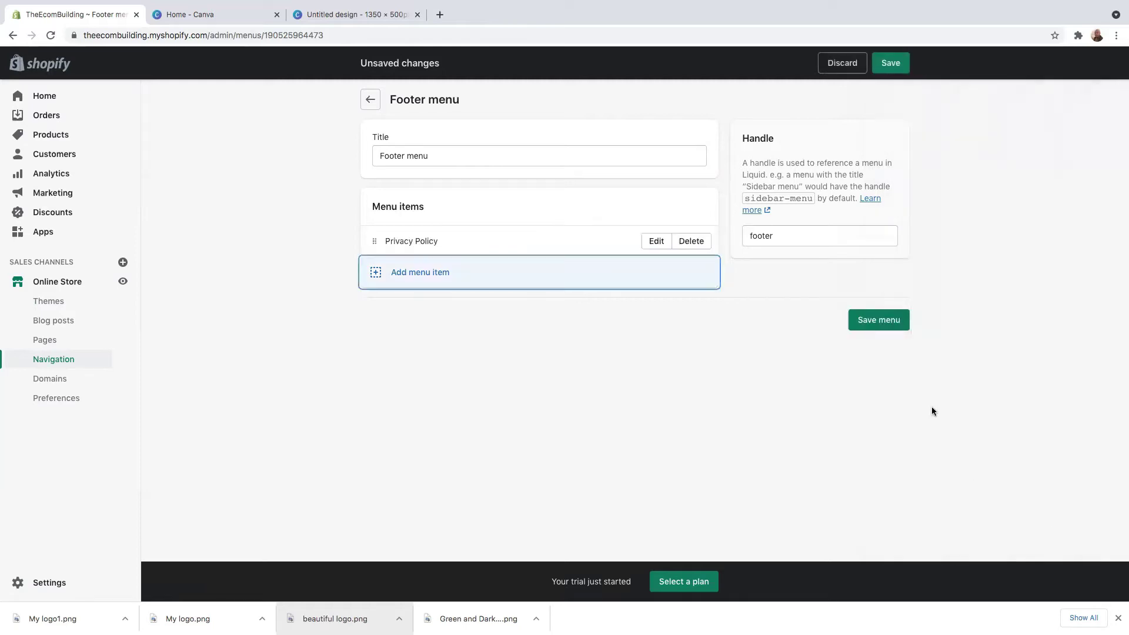
left_click(422, 276)
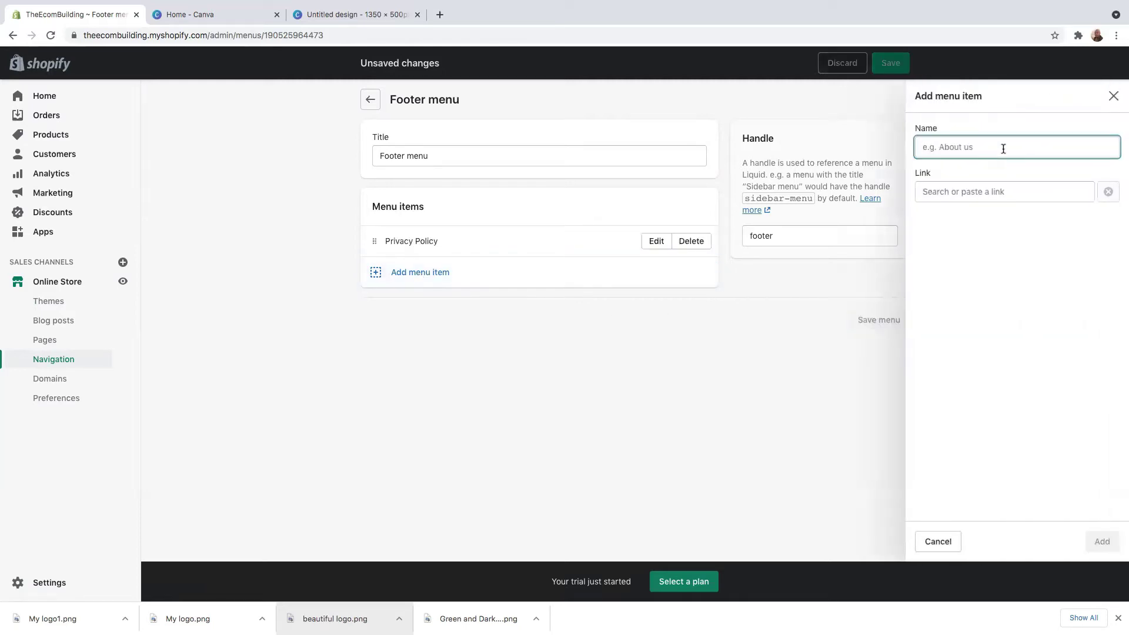
left_click(967, 187)
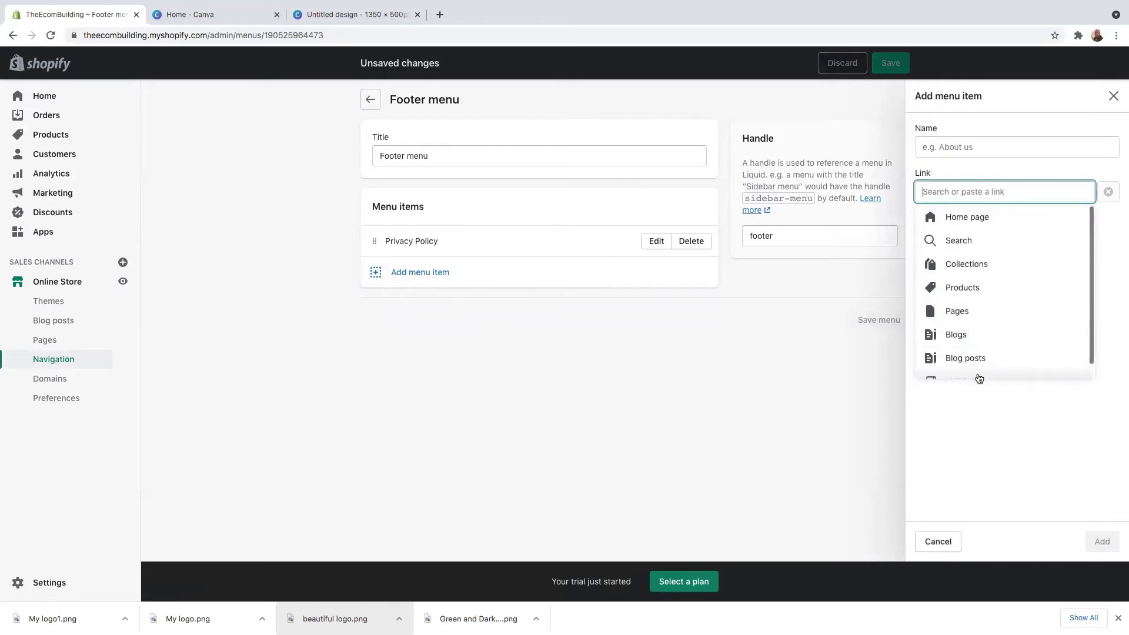
scroll(993, 345, "down", 1)
left_click(962, 367)
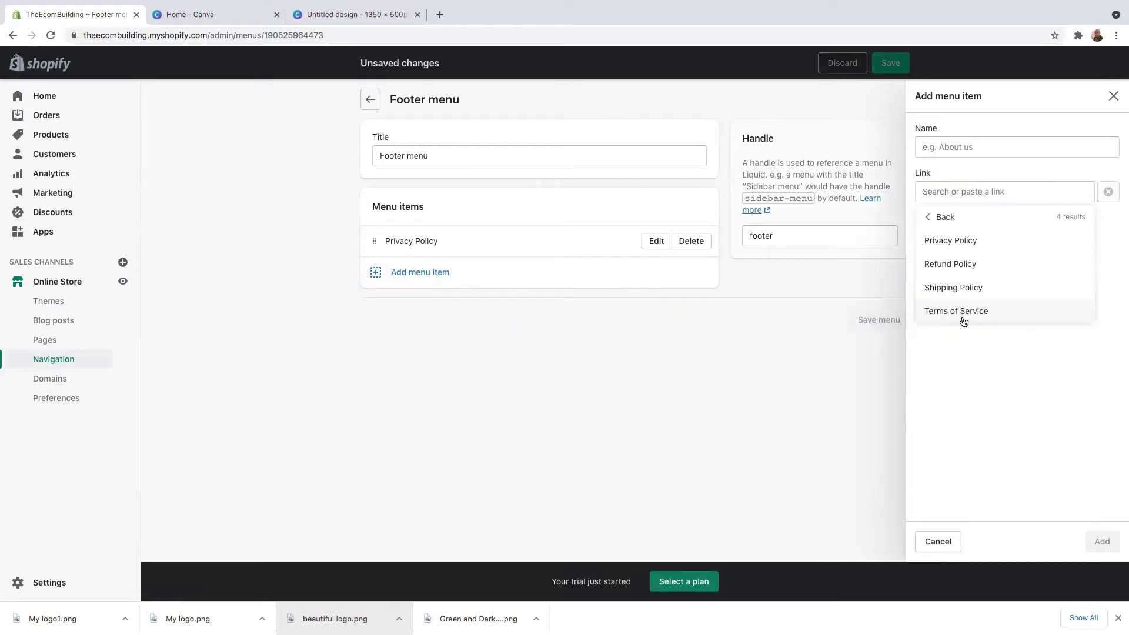
left_click(949, 265)
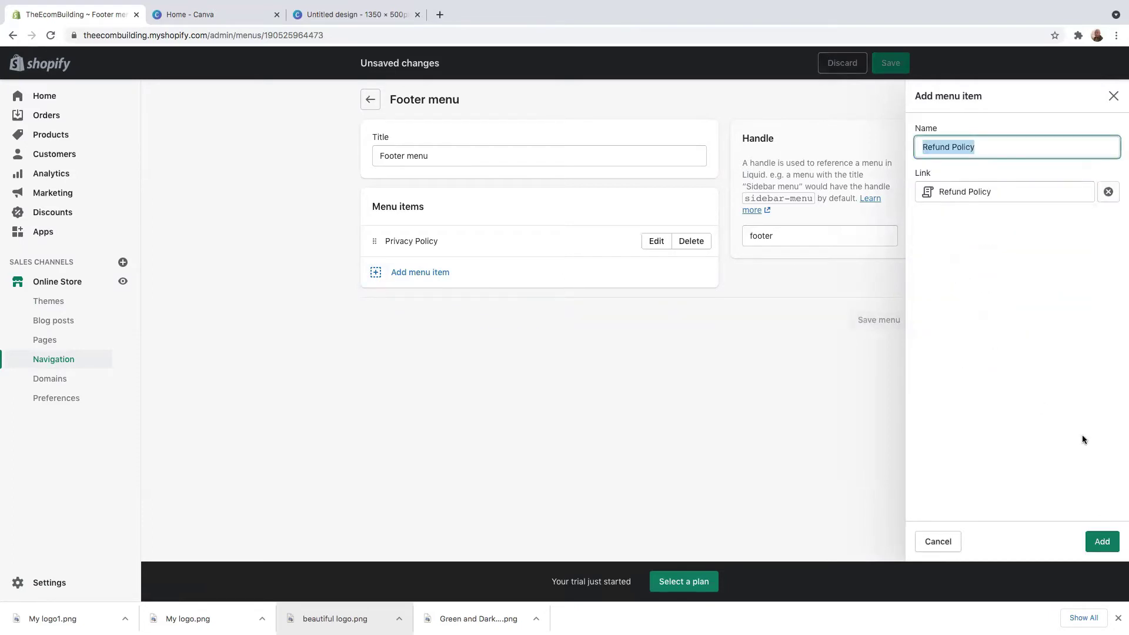
left_click(1103, 542)
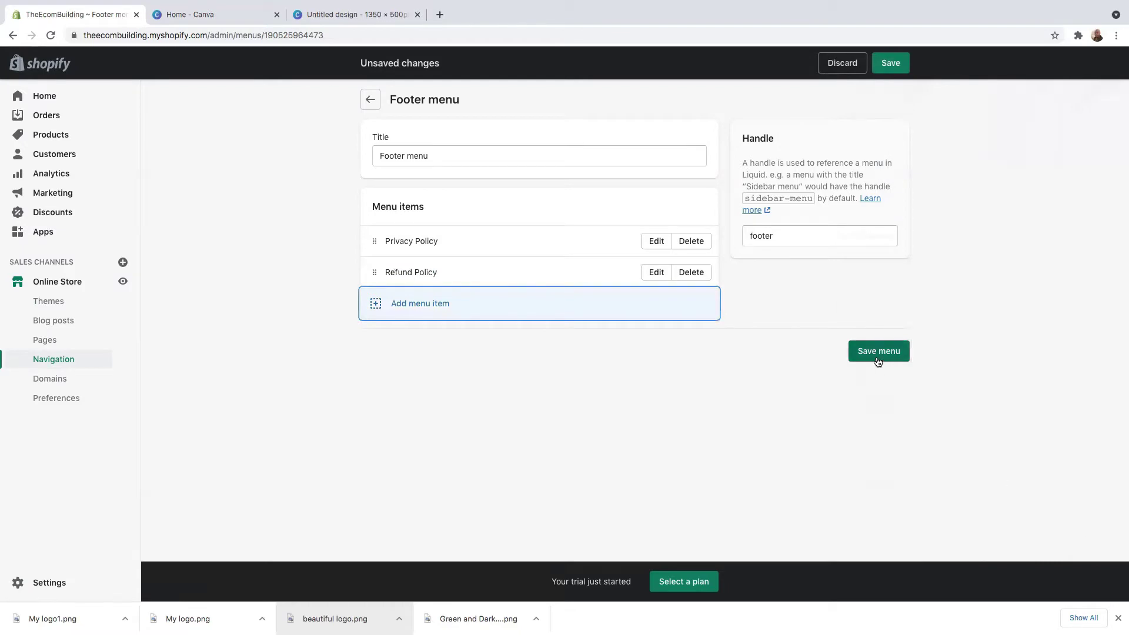
Step: Add a Terms of Service policy link to the footer menu
left_click(404, 304)
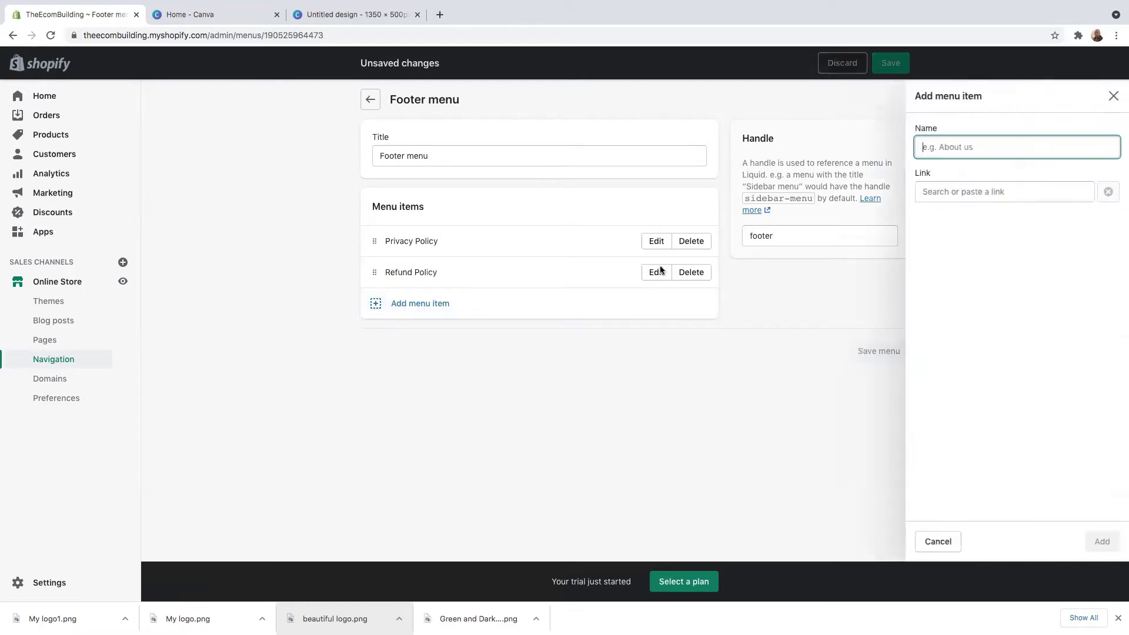
left_click(936, 188)
scroll(1021, 336, "down", 1)
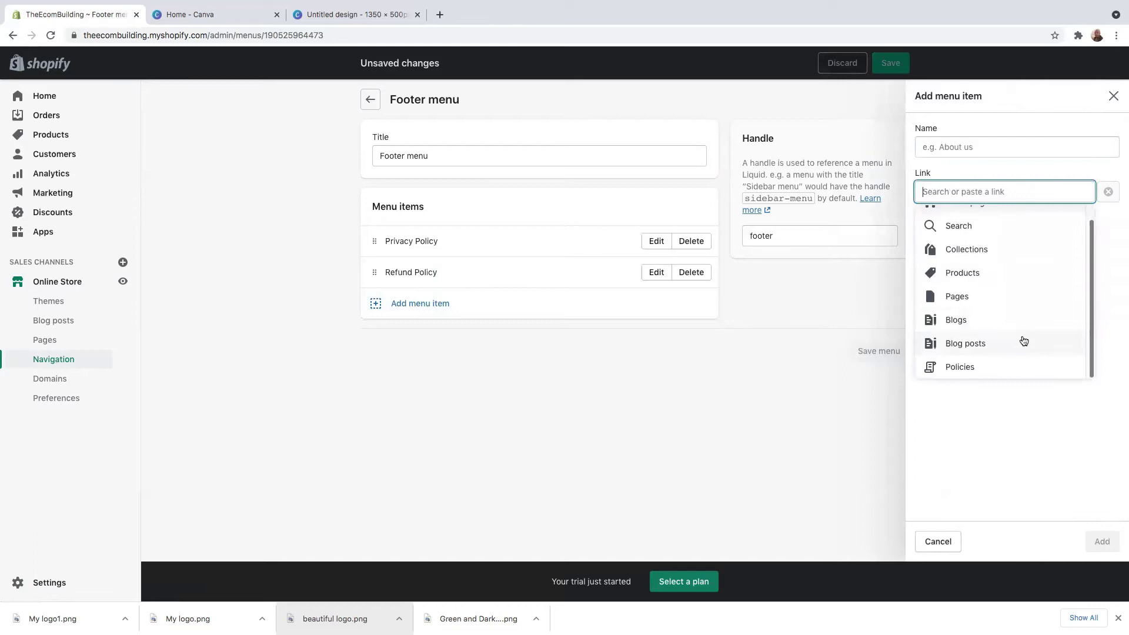
left_click(975, 365)
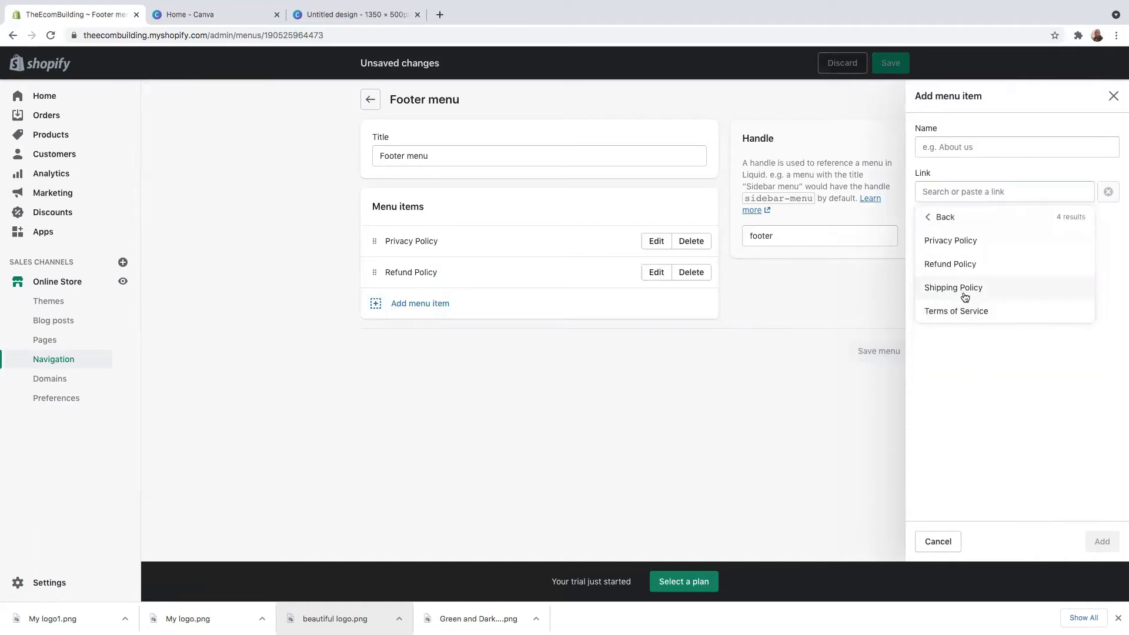
left_click(959, 311)
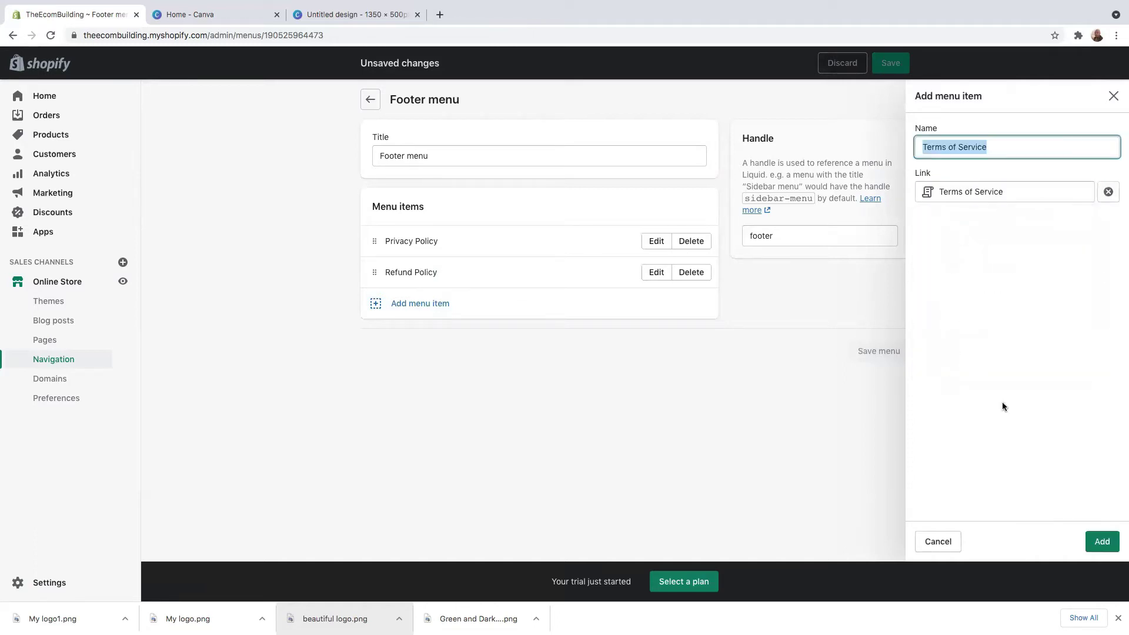
left_click(1102, 541)
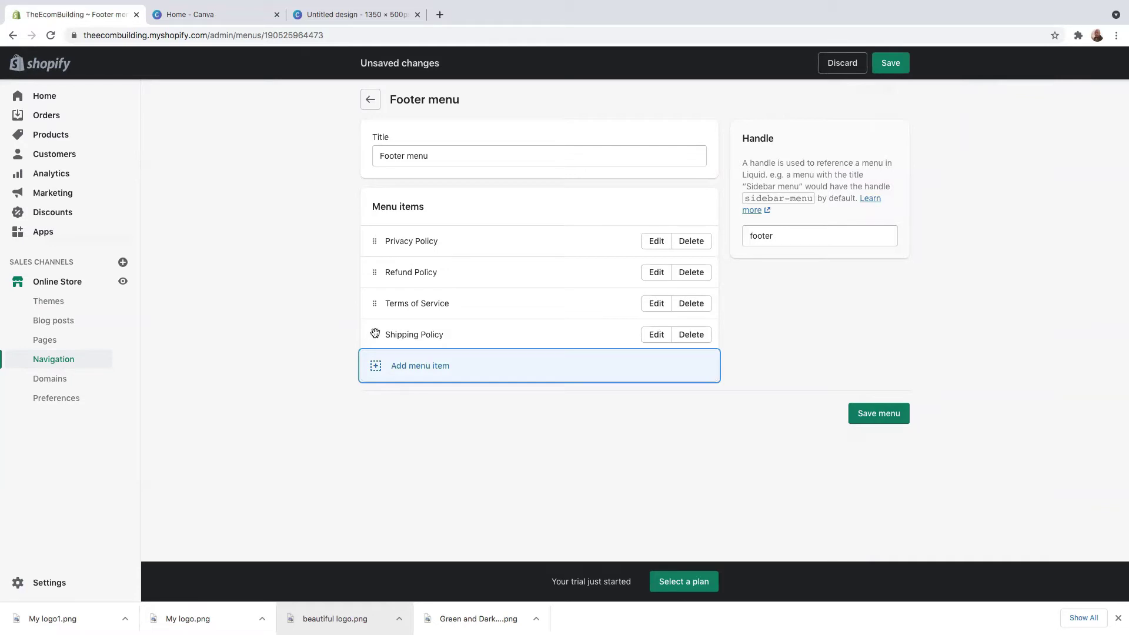
Step: Drag Terms of Service to the top and Shipping above Refund Policy, then save the menu
left_click_drag(372, 303, 374, 241)
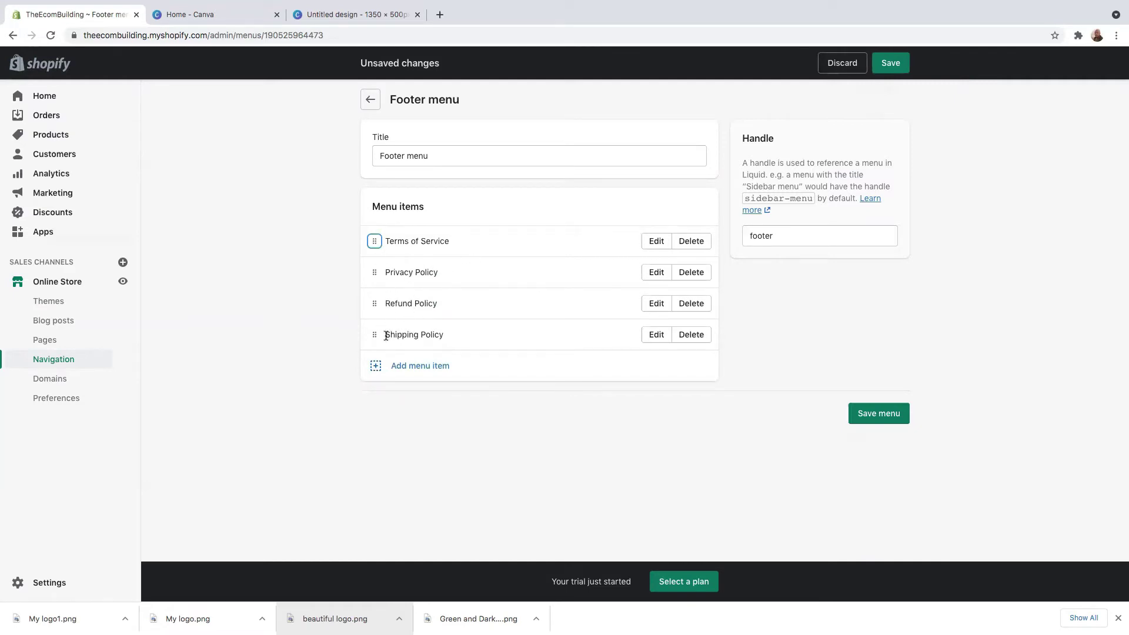
left_click_drag(374, 334, 374, 303)
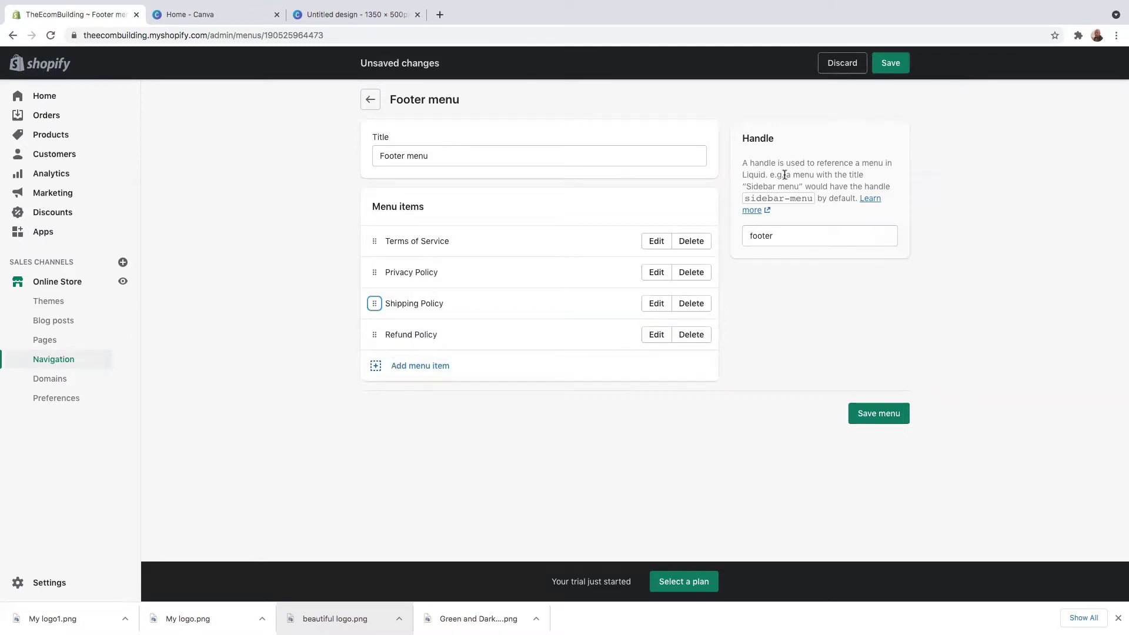
scroll(758, 364, "up", 2)
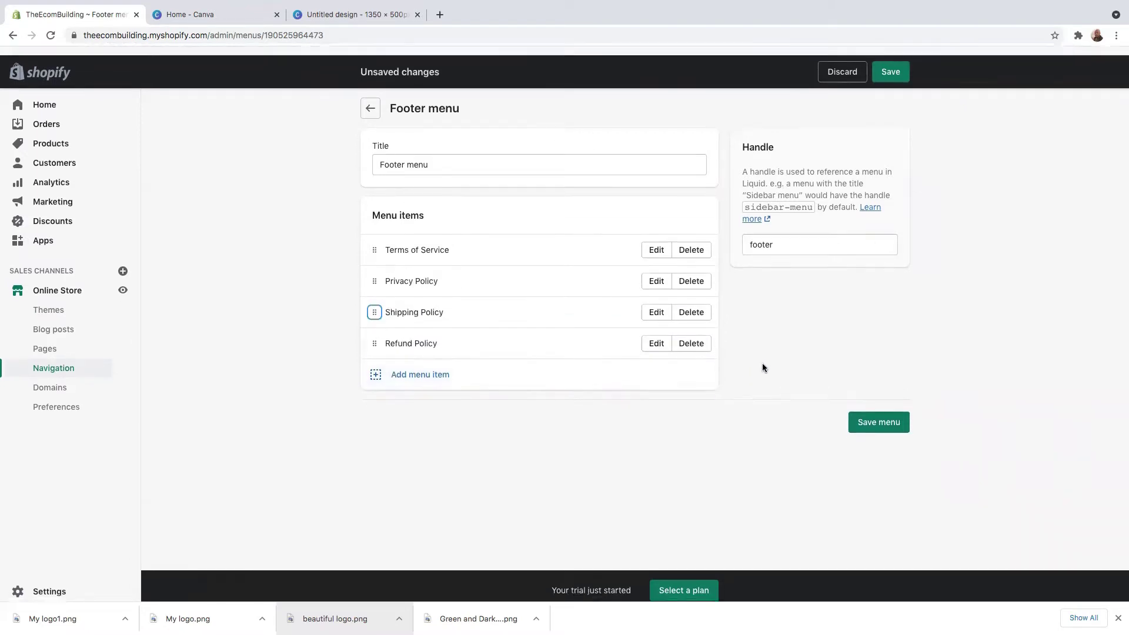
left_click(890, 65)
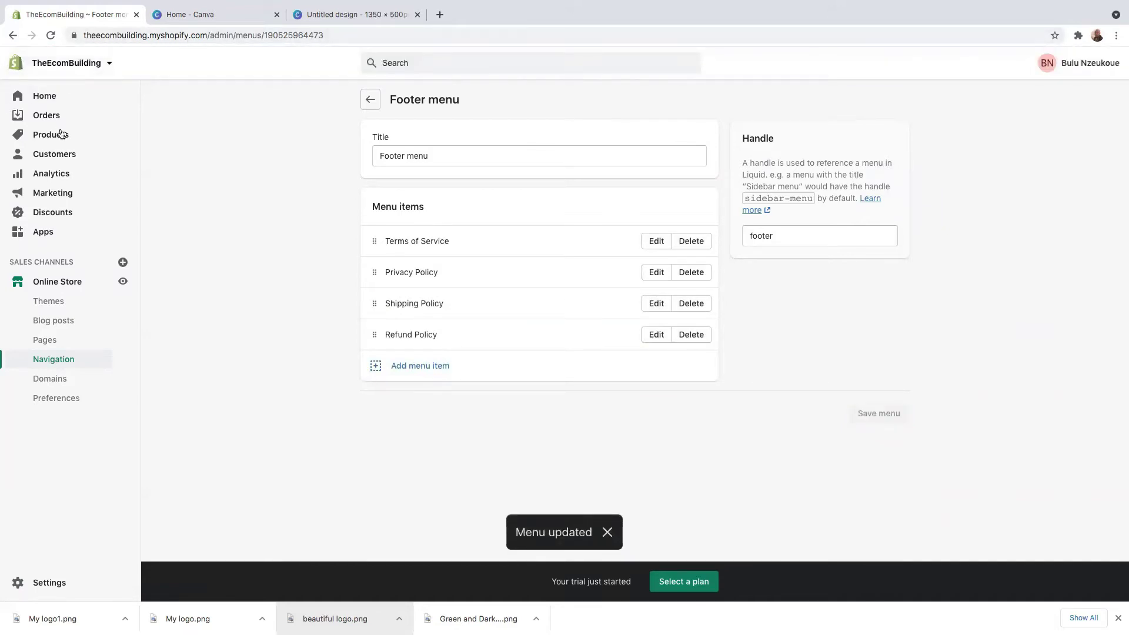
Step: Preview the storefront footer's four policy links, then go to the Online Store themes page
left_click(122, 281)
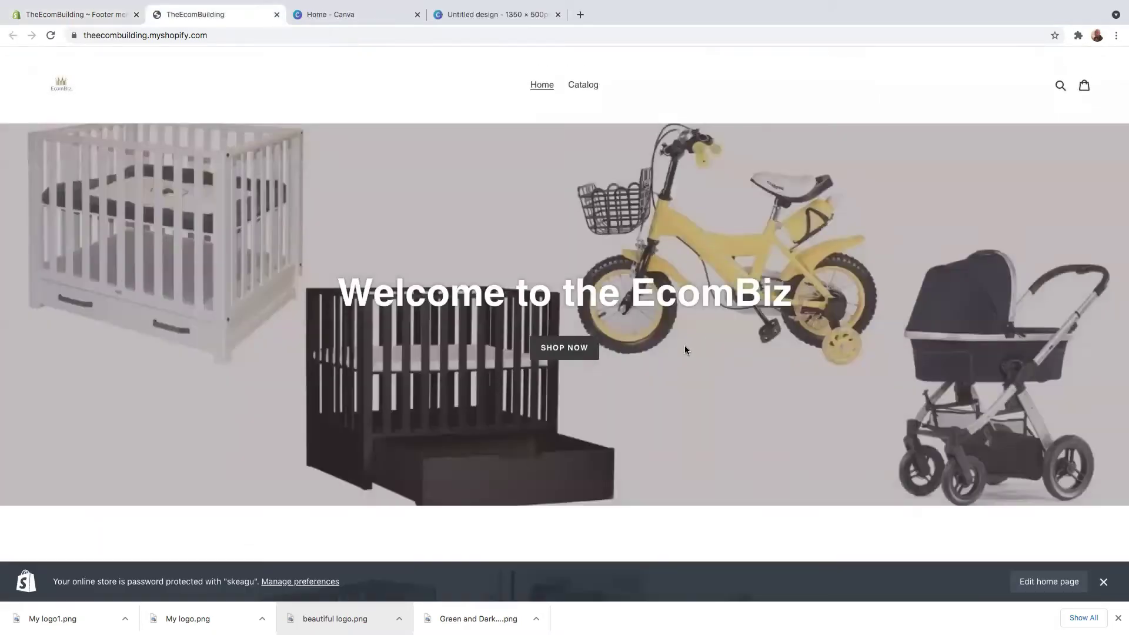
scroll(685, 345, "down", 15)
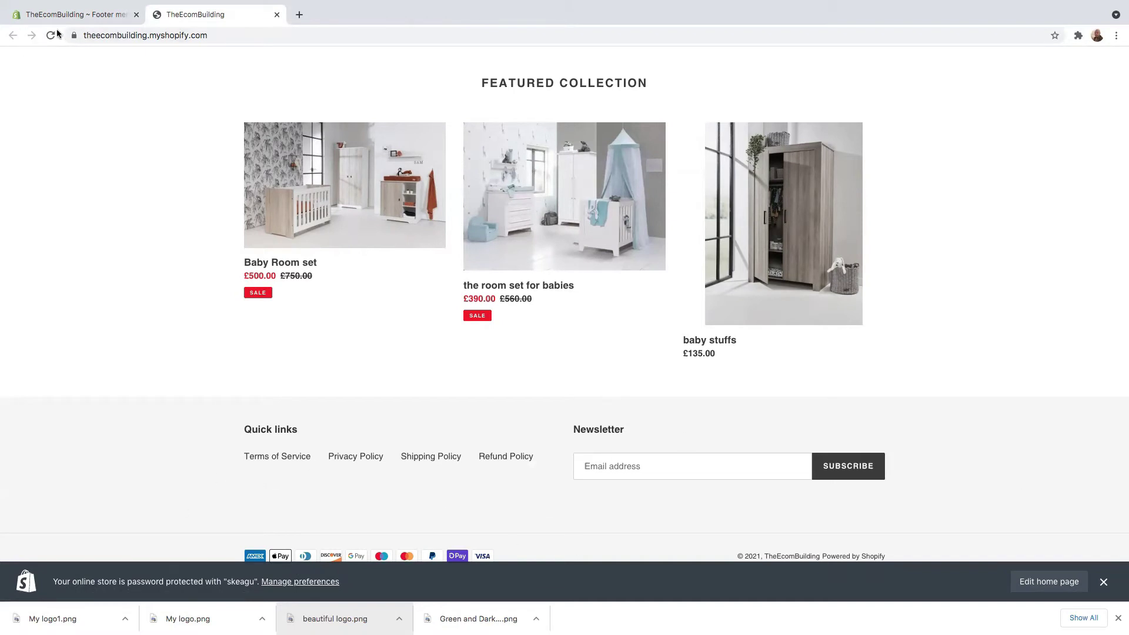
left_click(75, 16)
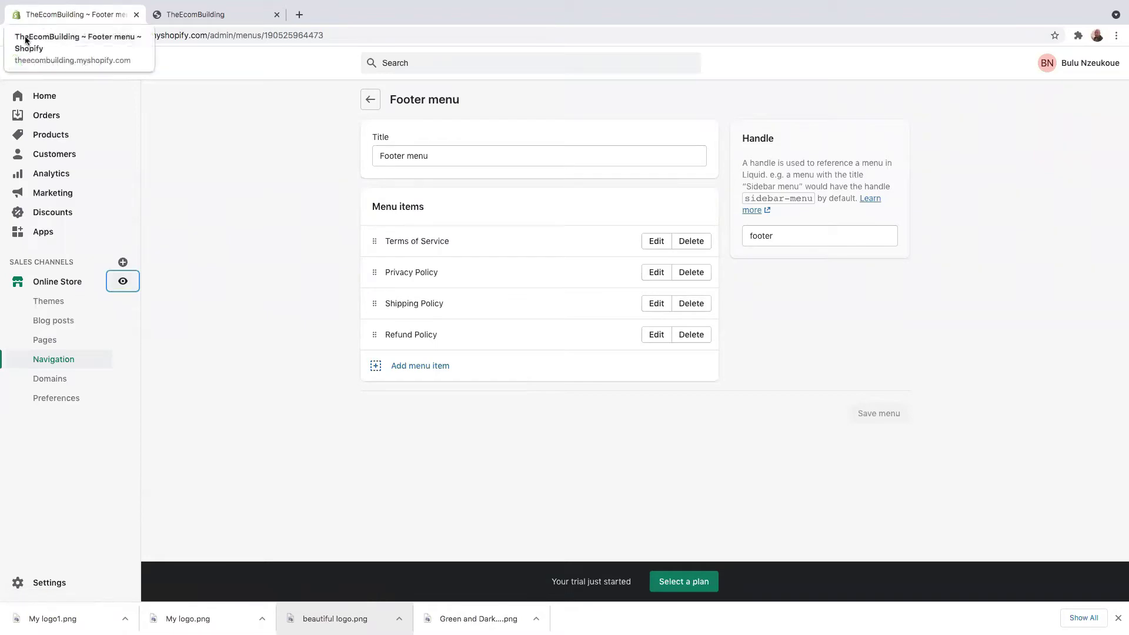
left_click(51, 282)
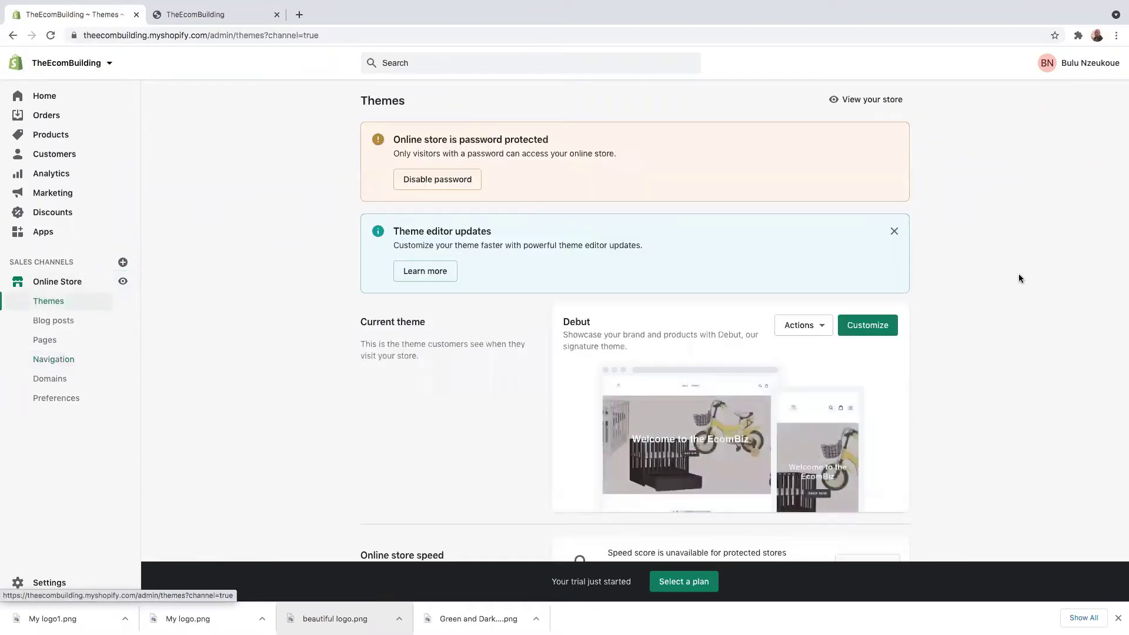
Step: In the theme editor, rename the footer Quick links heading to 'Our Policies' and save
left_click(868, 325)
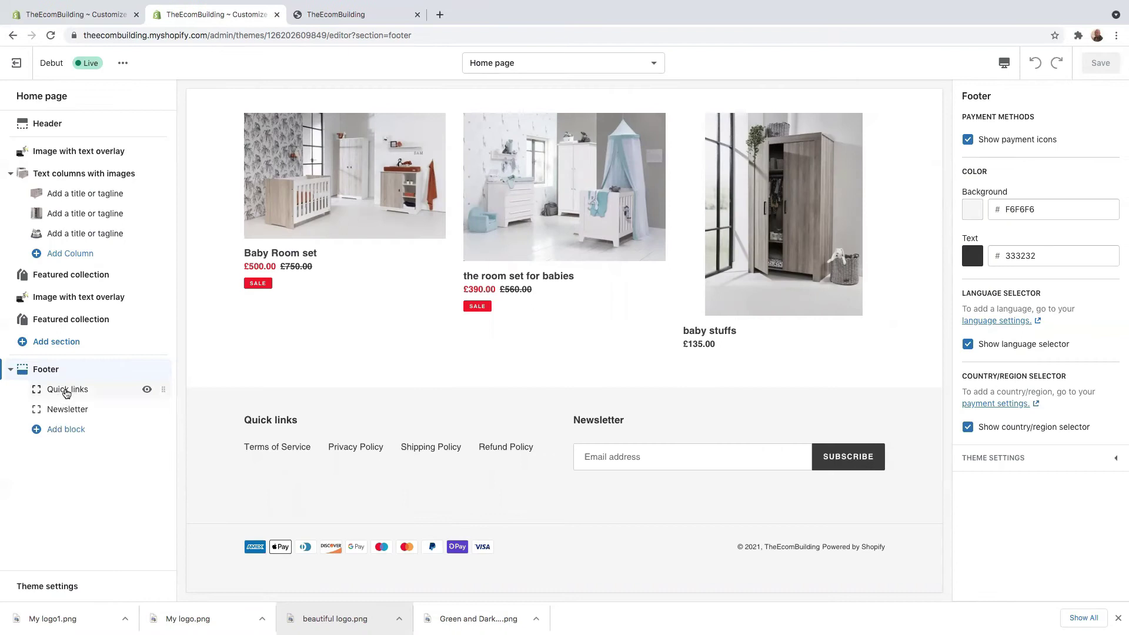
left_click(65, 392)
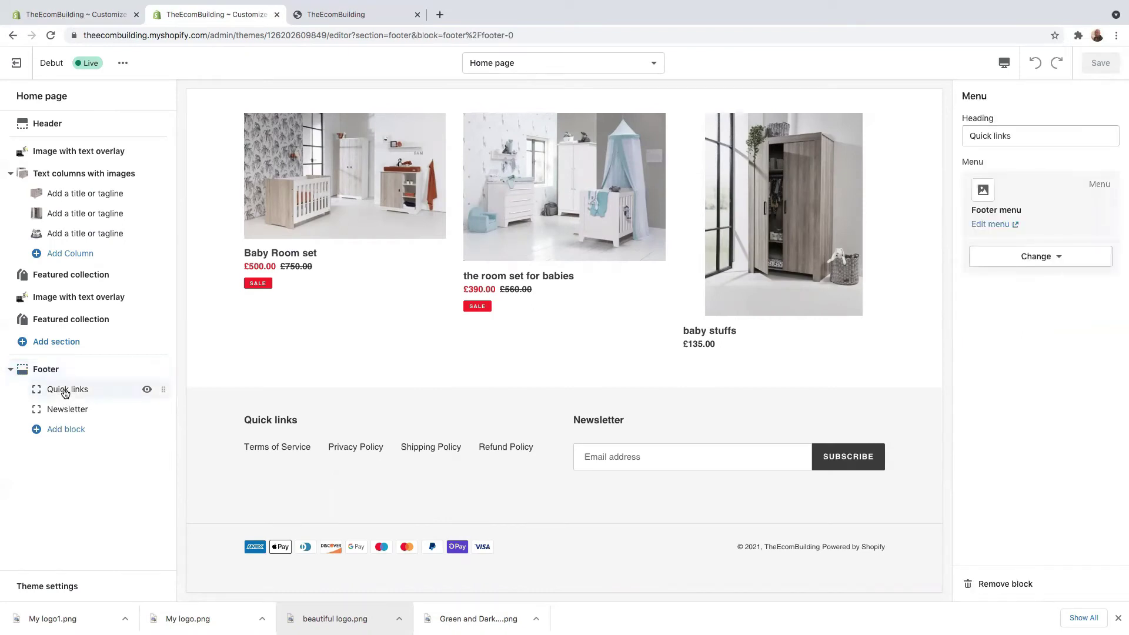
left_click(1013, 136)
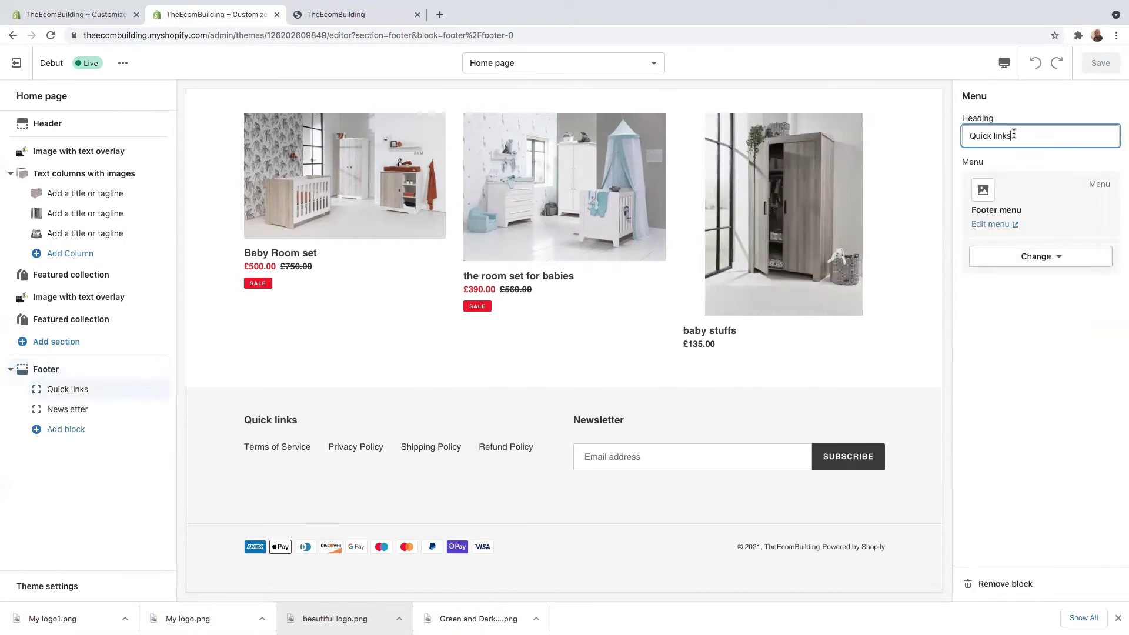
key("BackSpace")
key("BackSpace")
key("BackSpace")
key("BackSpace")
key("BackSpace")
key("BackSpace")
key("BackSpace")
key("BackSpace")
key("BackSpace")
key("BackSpace")
key("BackSpace")
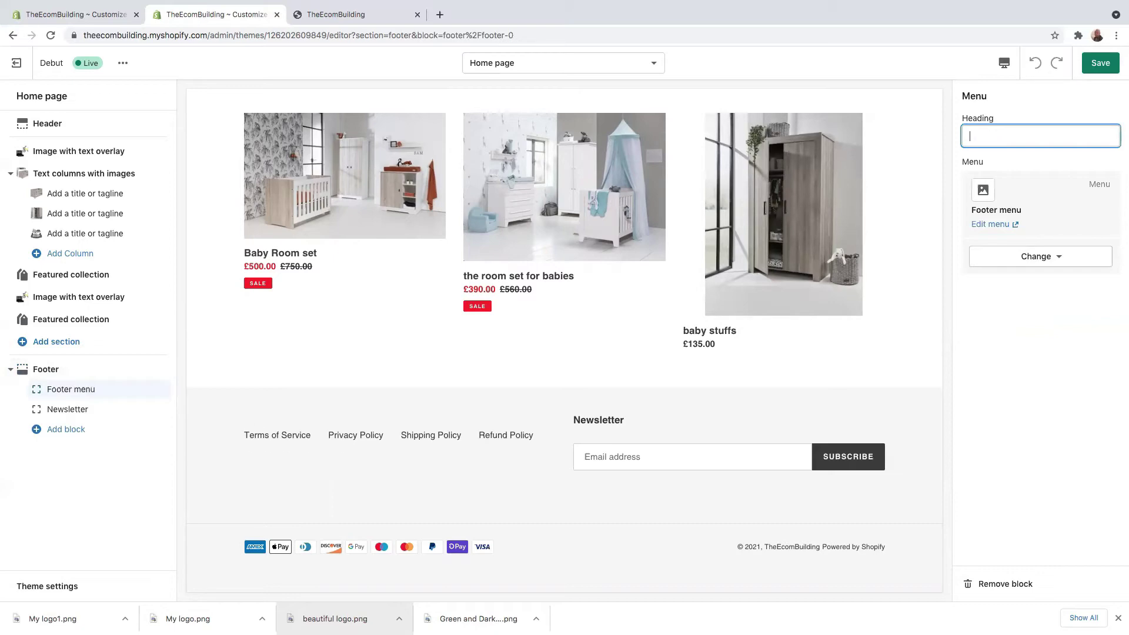
type("Our Policies")
key("ctrl+s")
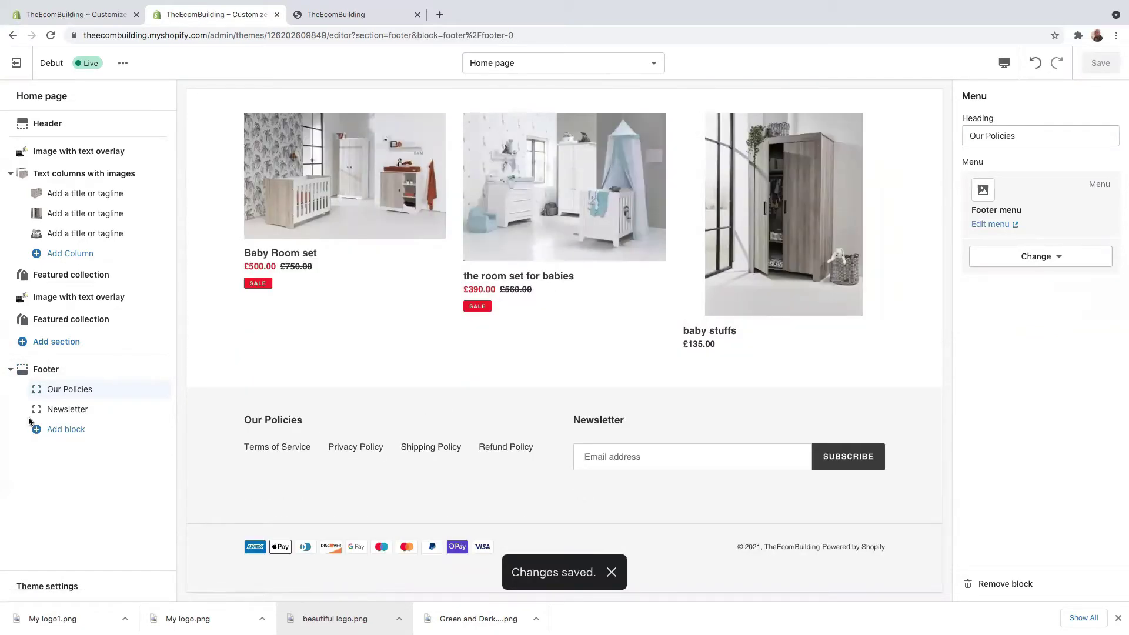
Step: Remove the Newsletter signup block from the footer
left_click(73, 415)
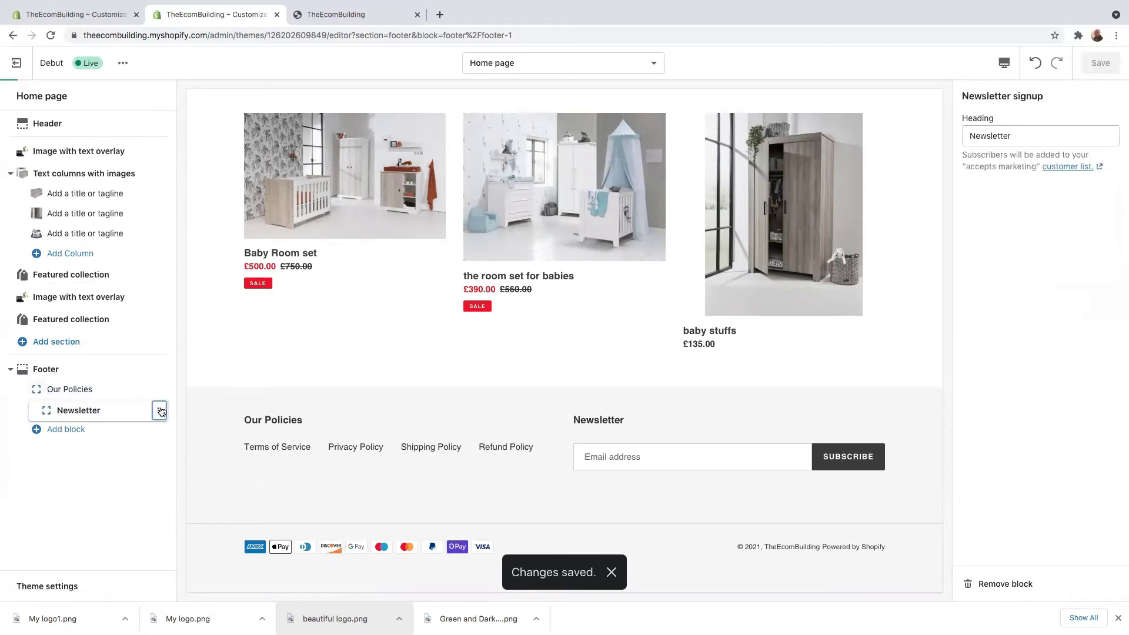
left_click(1002, 584)
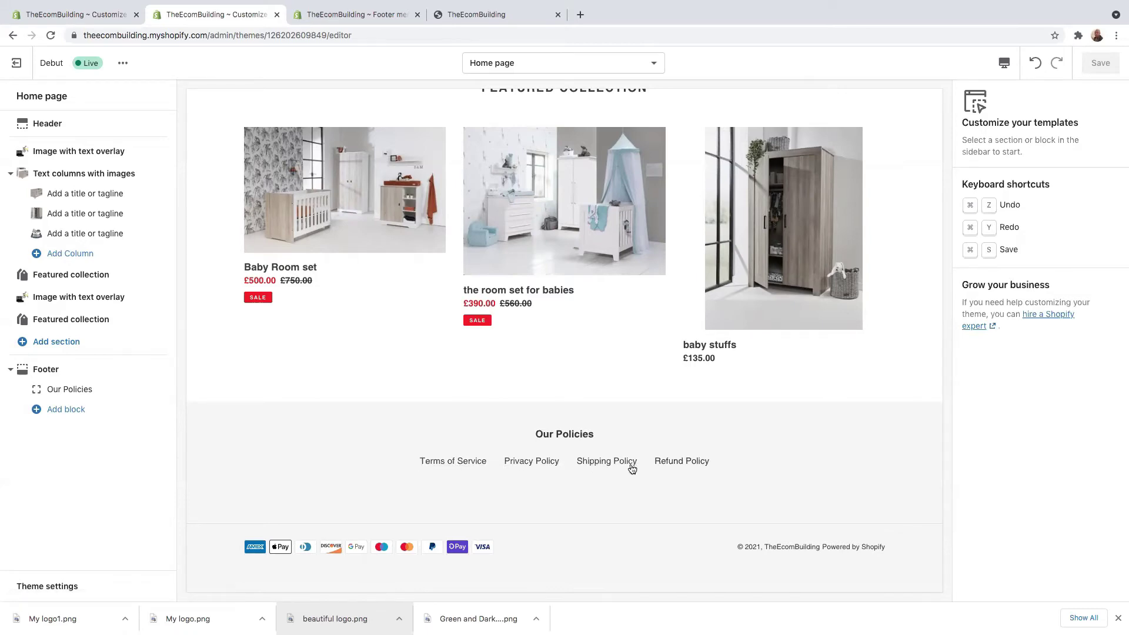
scroll(327, 373, "up", 15)
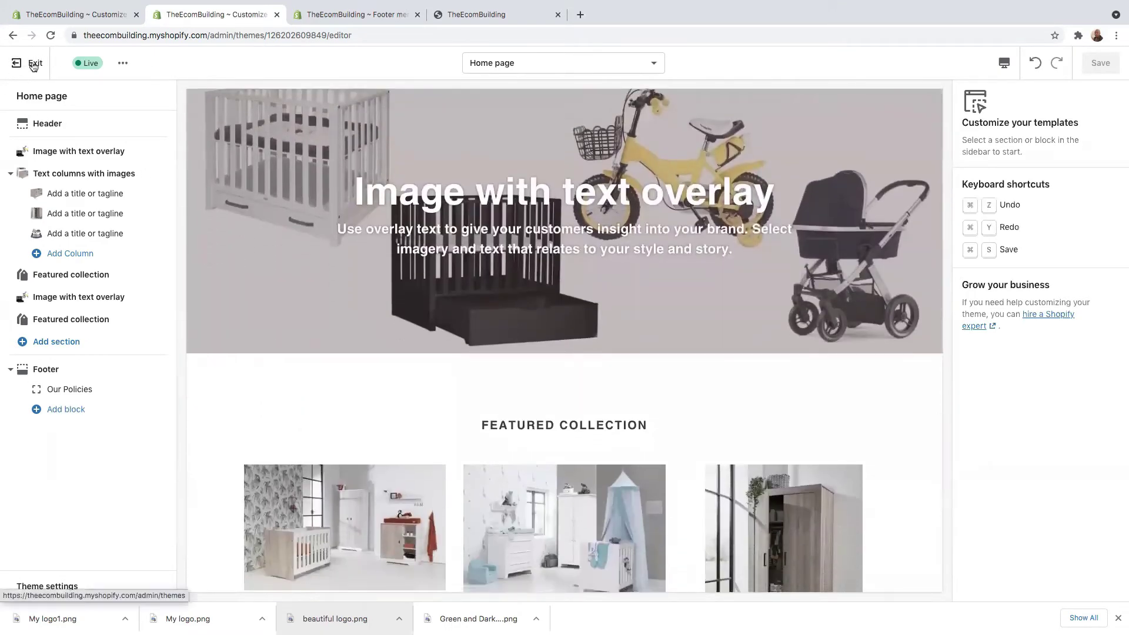
Step: Create a new page titled 'Contact Us' with a greeting giving the owner's name and contact e-mail
left_click(15, 62)
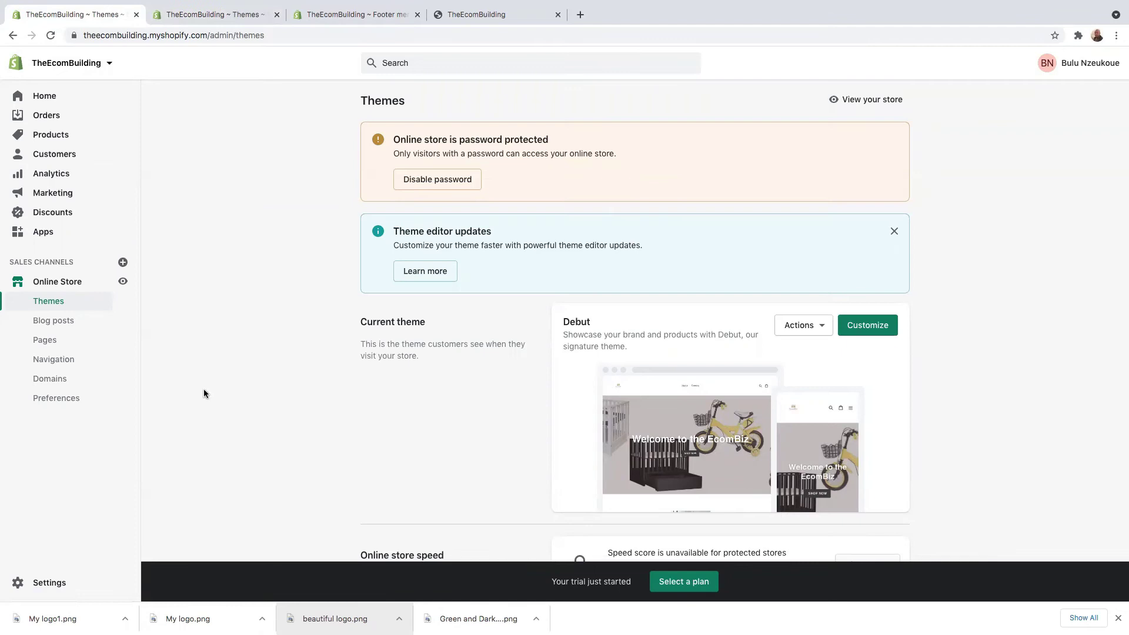
left_click(64, 344)
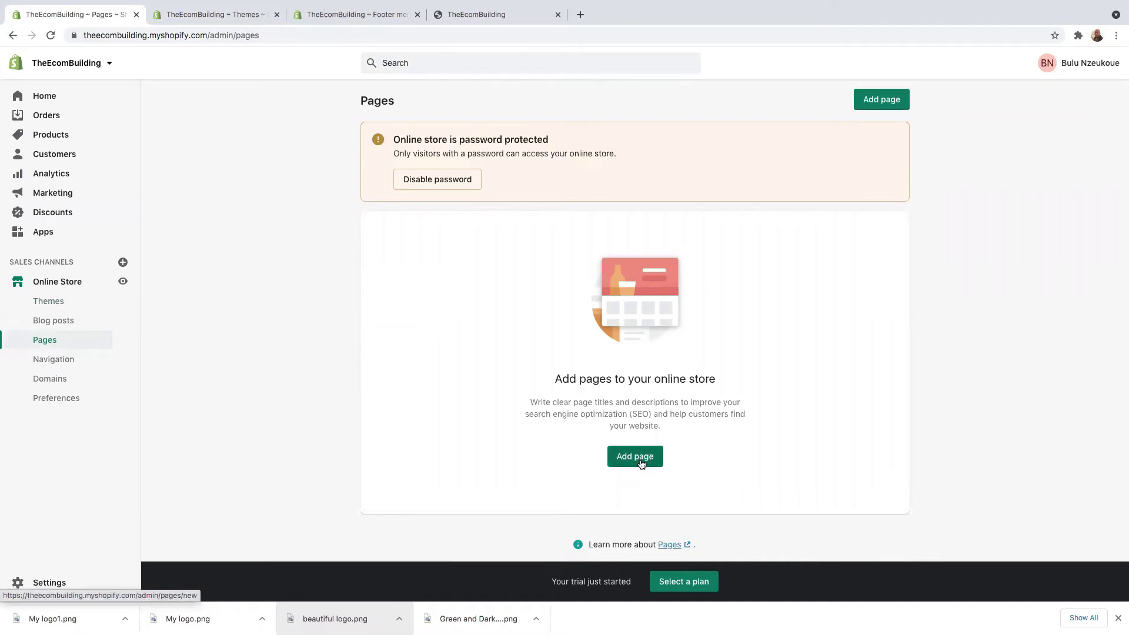
left_click(643, 462)
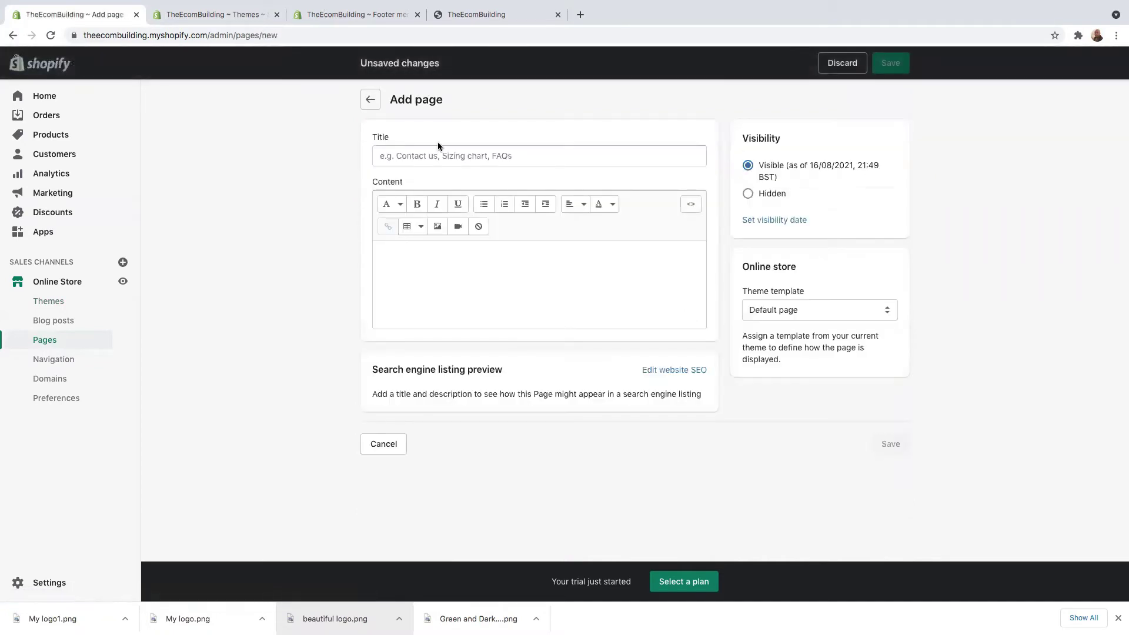
left_click(444, 151)
type("Cl")
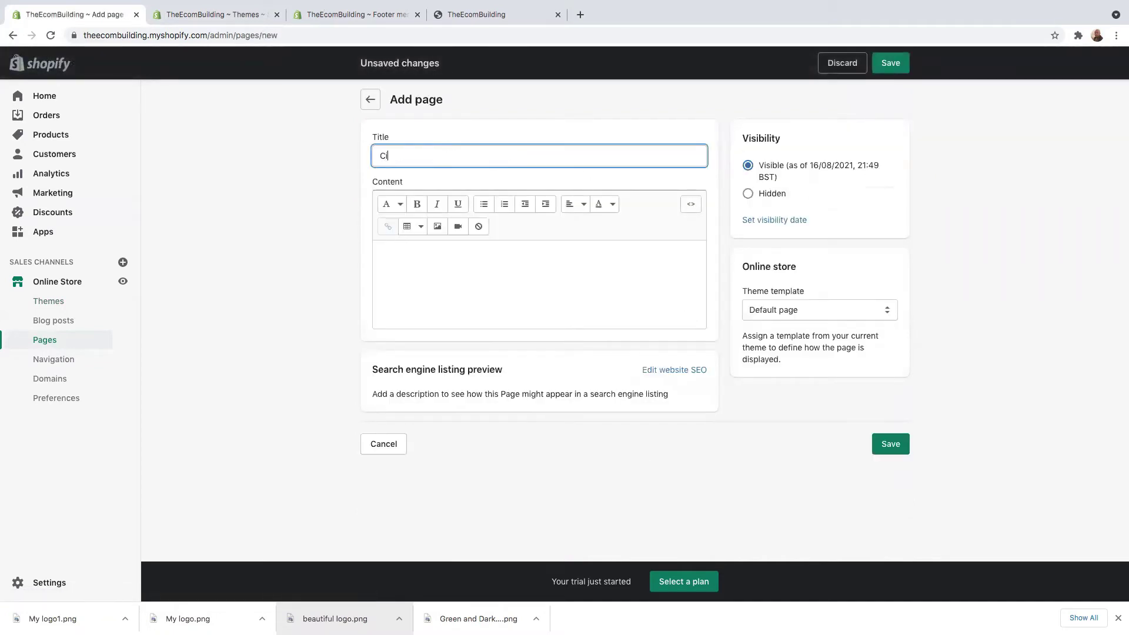
type("ntact Us")
left_click(428, 257)
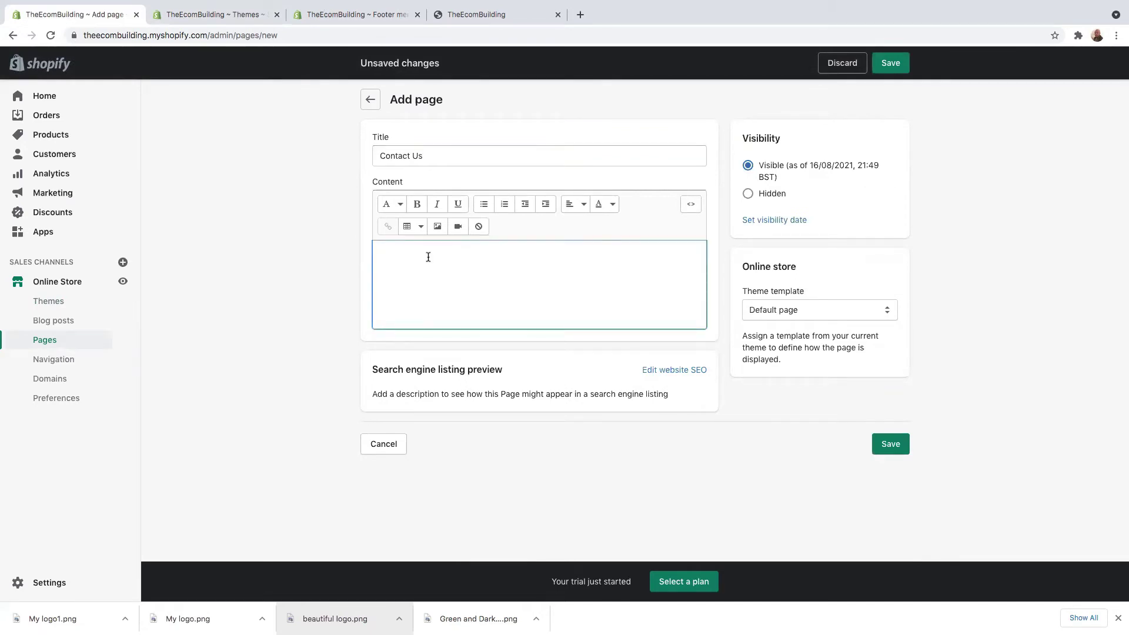
type("het")
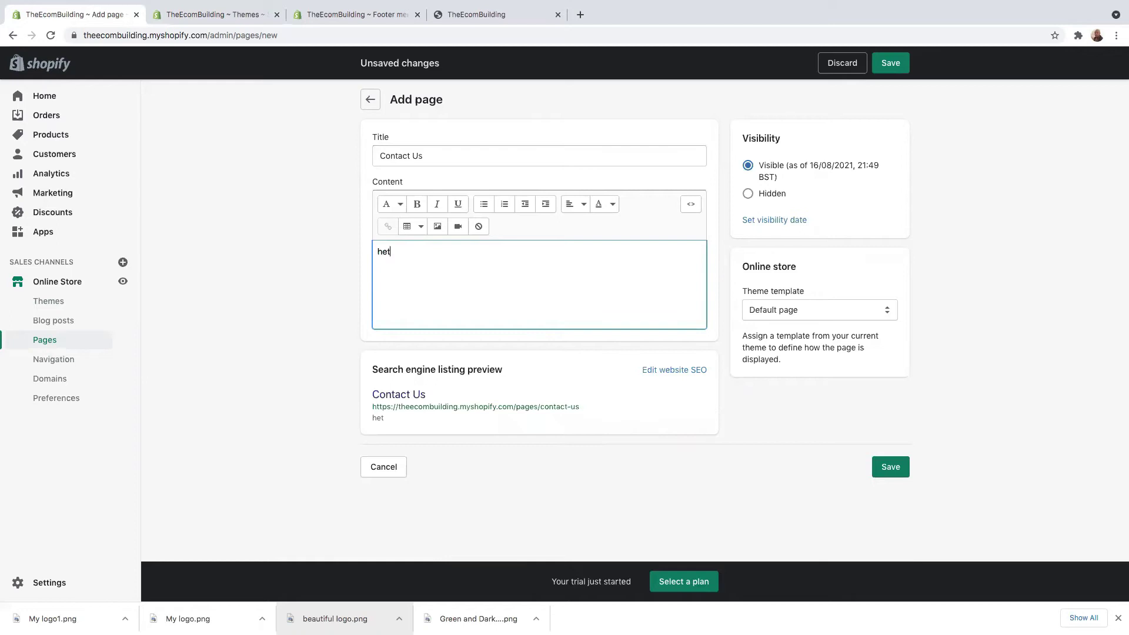
type(" I am")
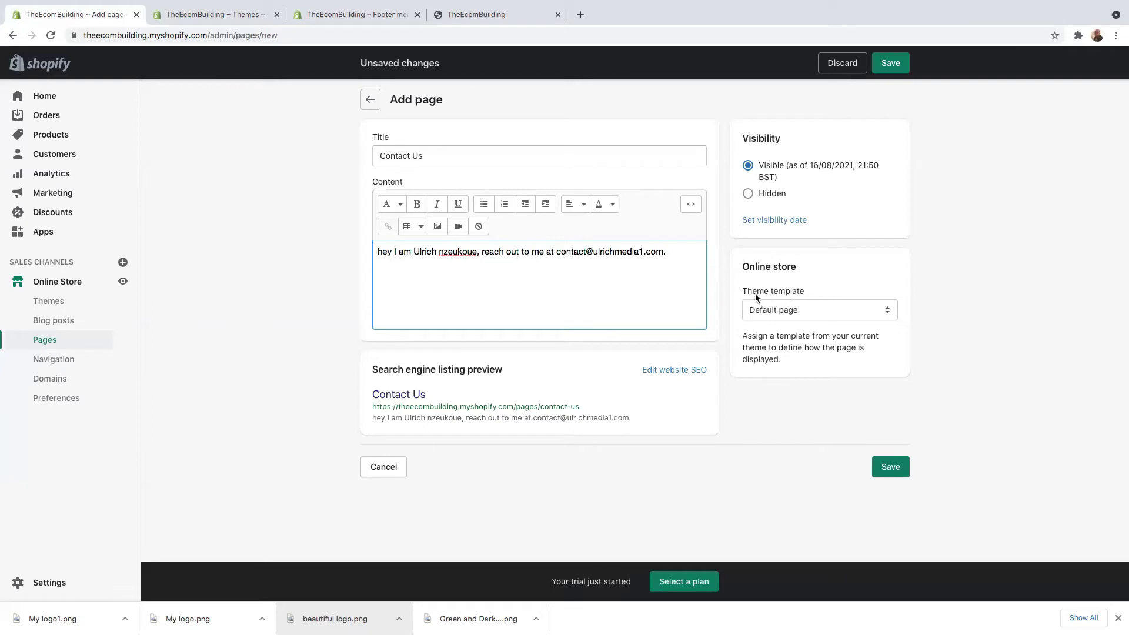
Step: Assign the contact theme template, save the page and view it on the storefront
left_click(847, 312)
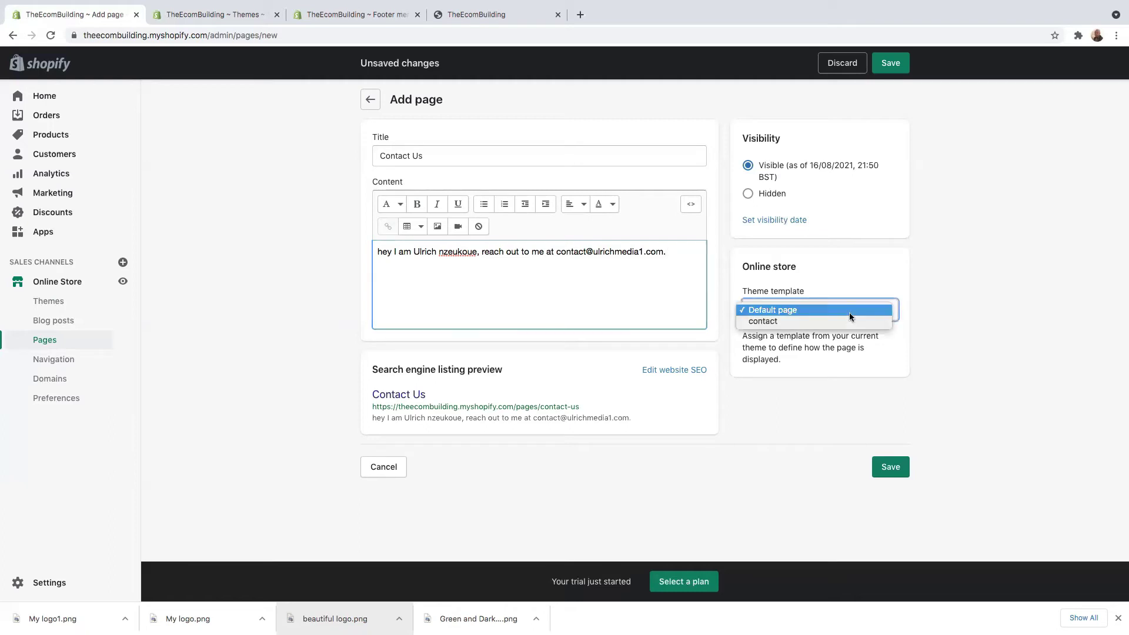
left_click(770, 322)
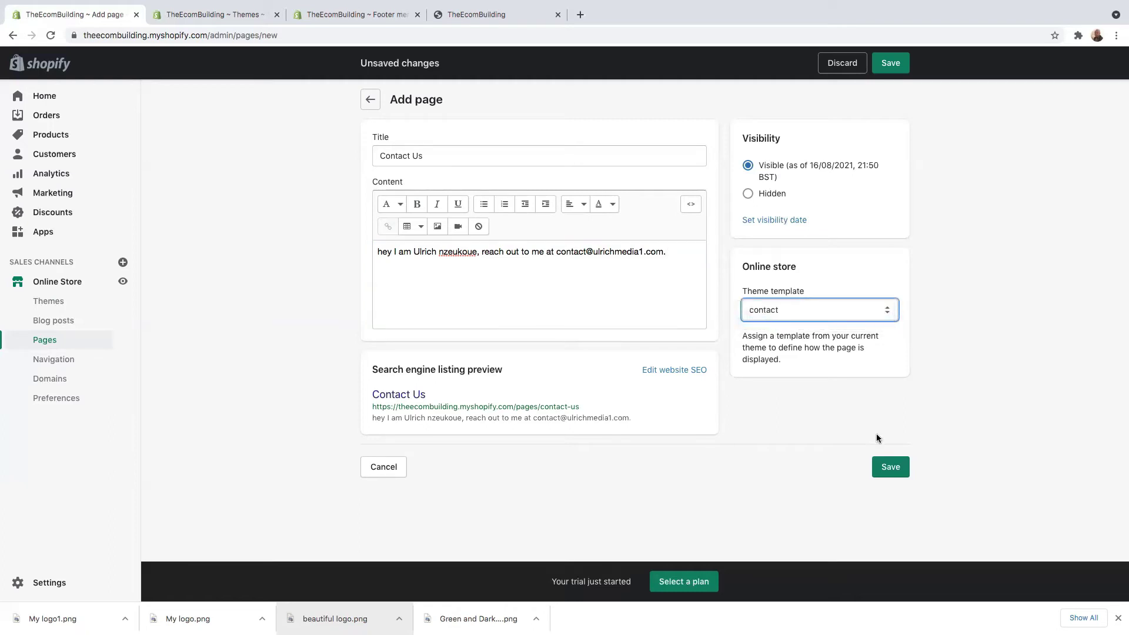
left_click(891, 468)
left_click(428, 152)
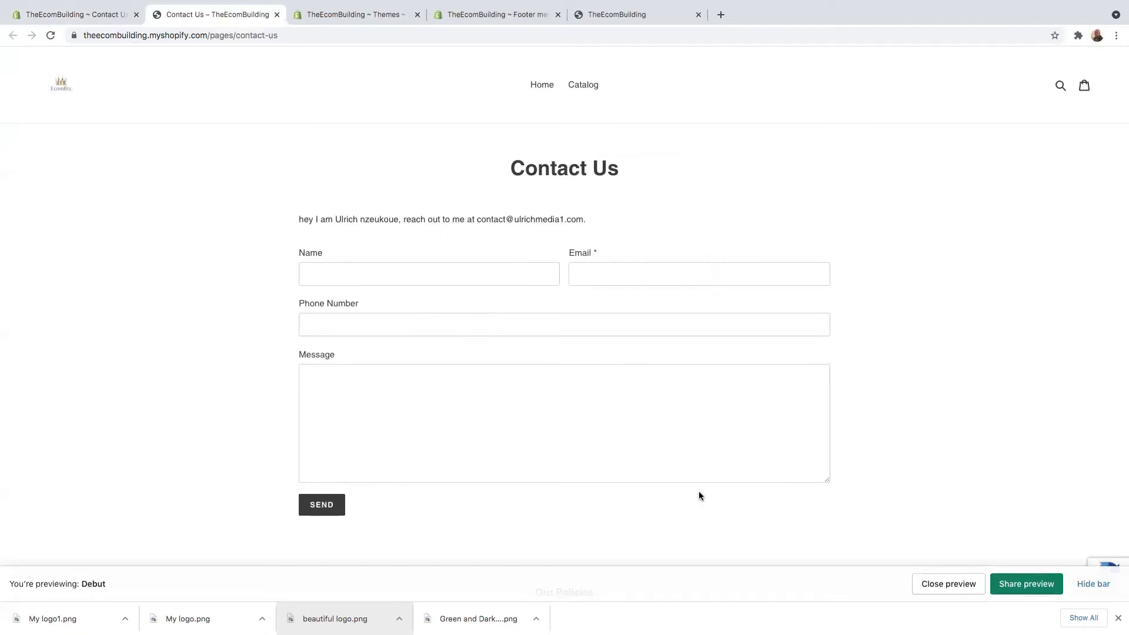
Step: Create and save a new page titled 'About Us'
left_click(93, 15)
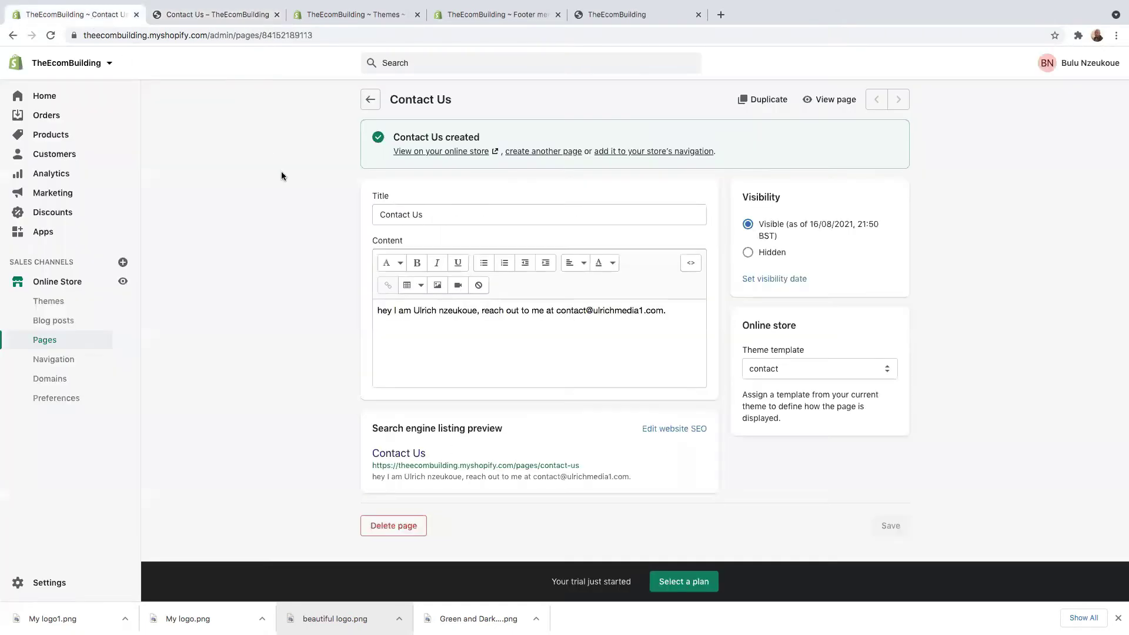
left_click(369, 101)
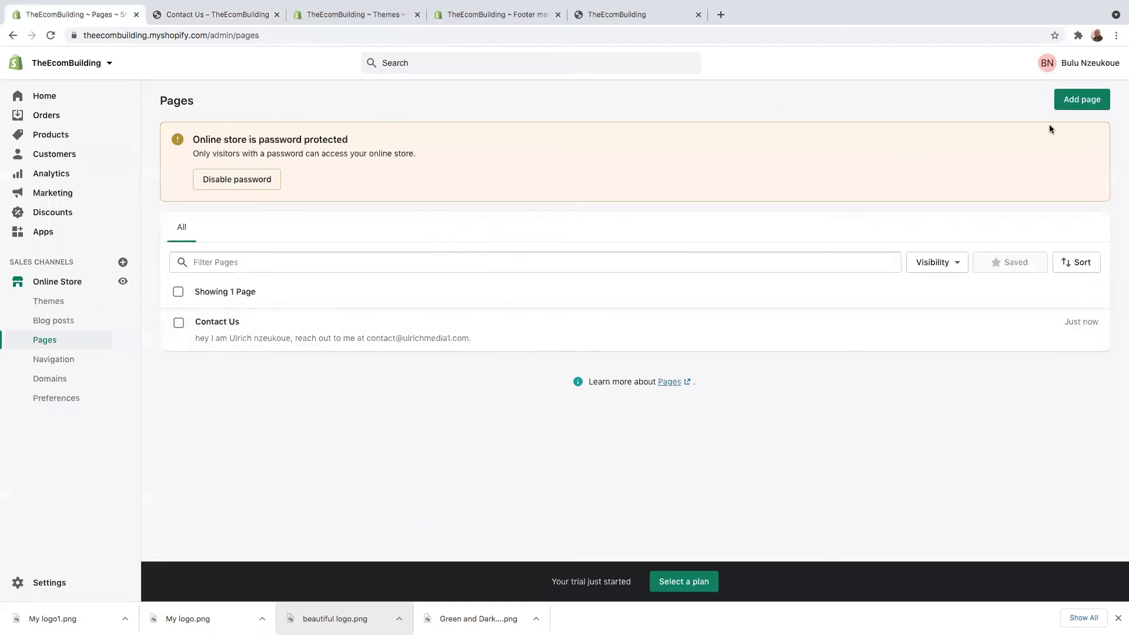
left_click(1090, 100)
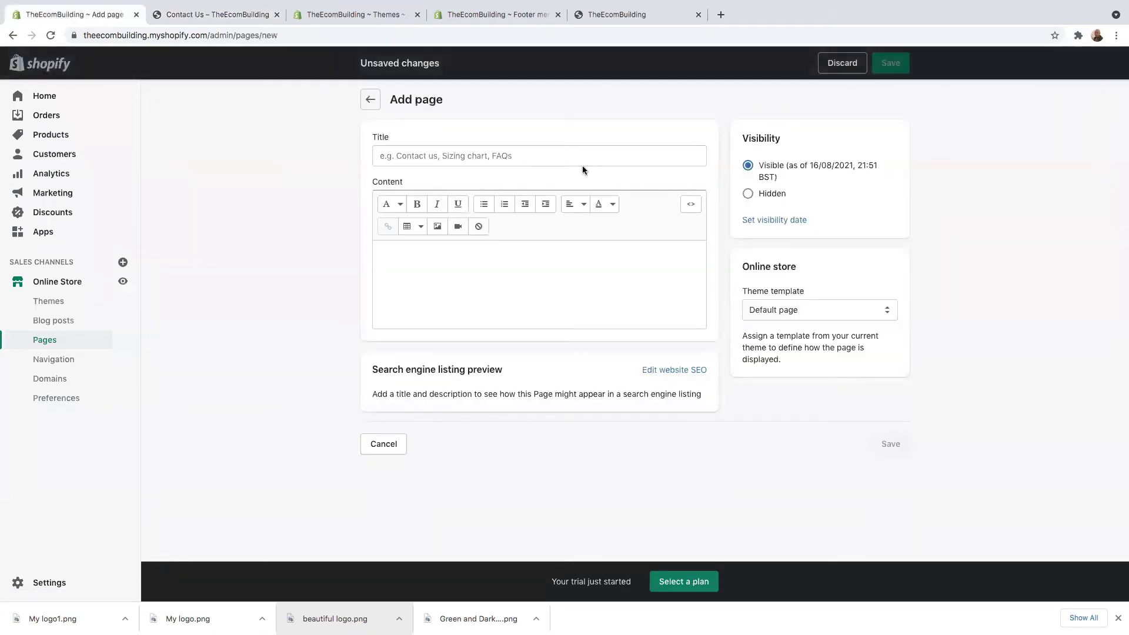
left_click(463, 157)
type("About Us")
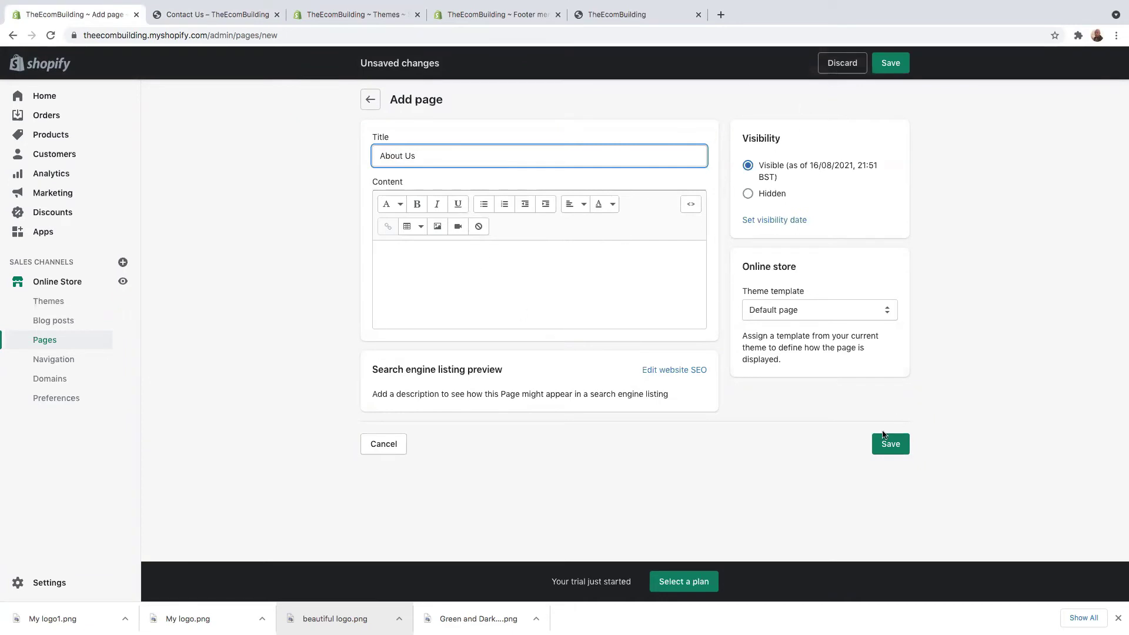
left_click(895, 447)
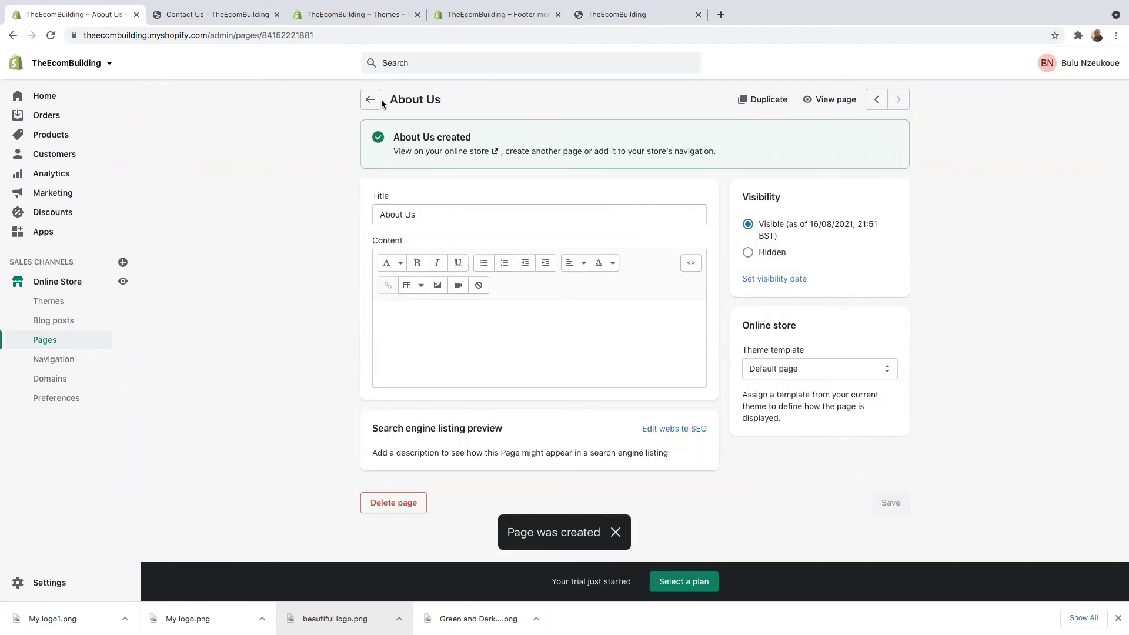
Step: Create and save a page titled 'FAQ', then return to the Pages list
left_click(372, 100)
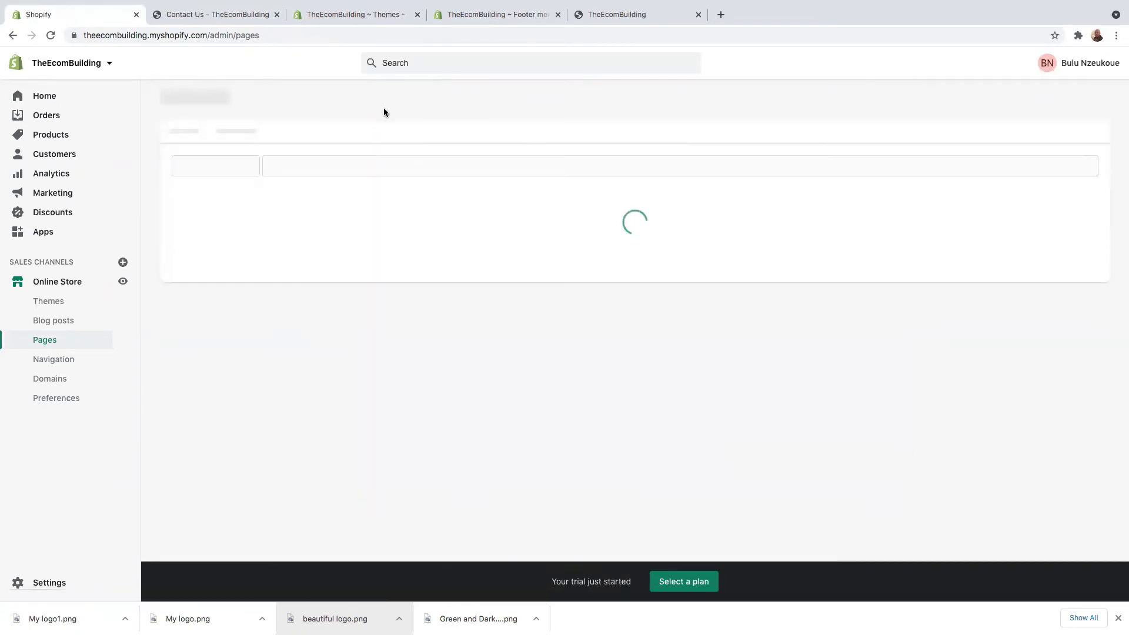
left_click(1079, 101)
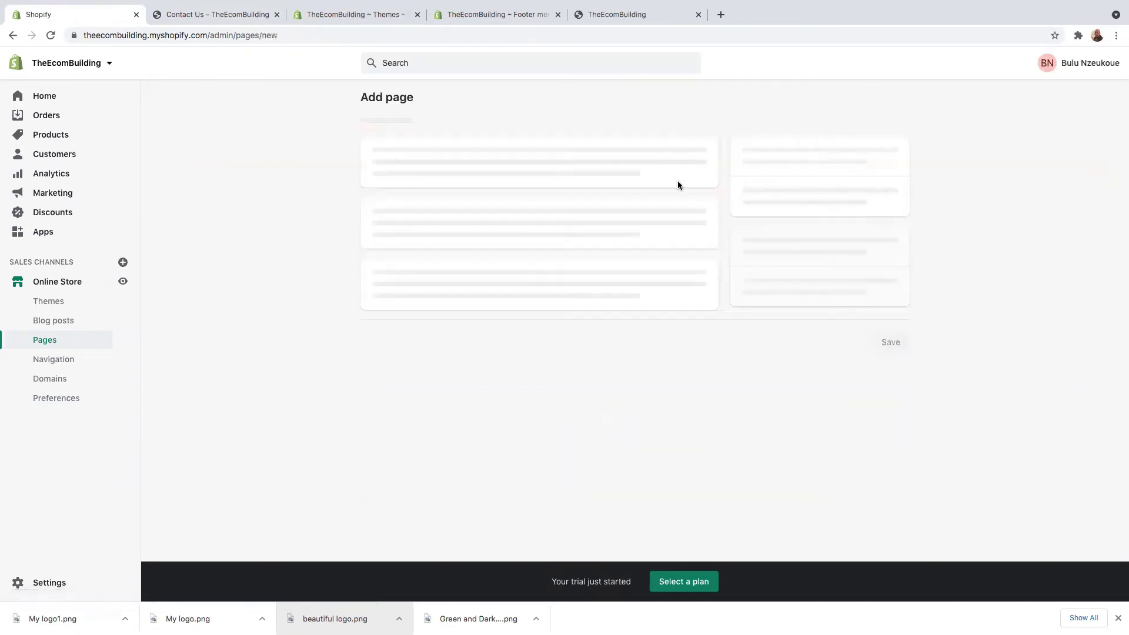
left_click(460, 156)
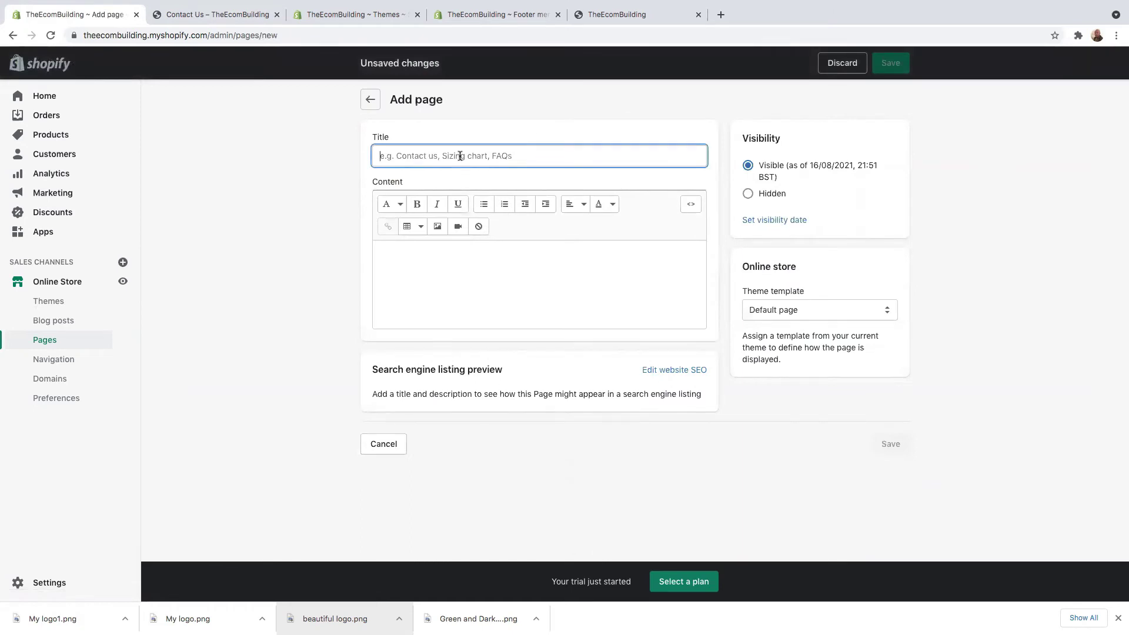
type("FAQ")
left_click(478, 284)
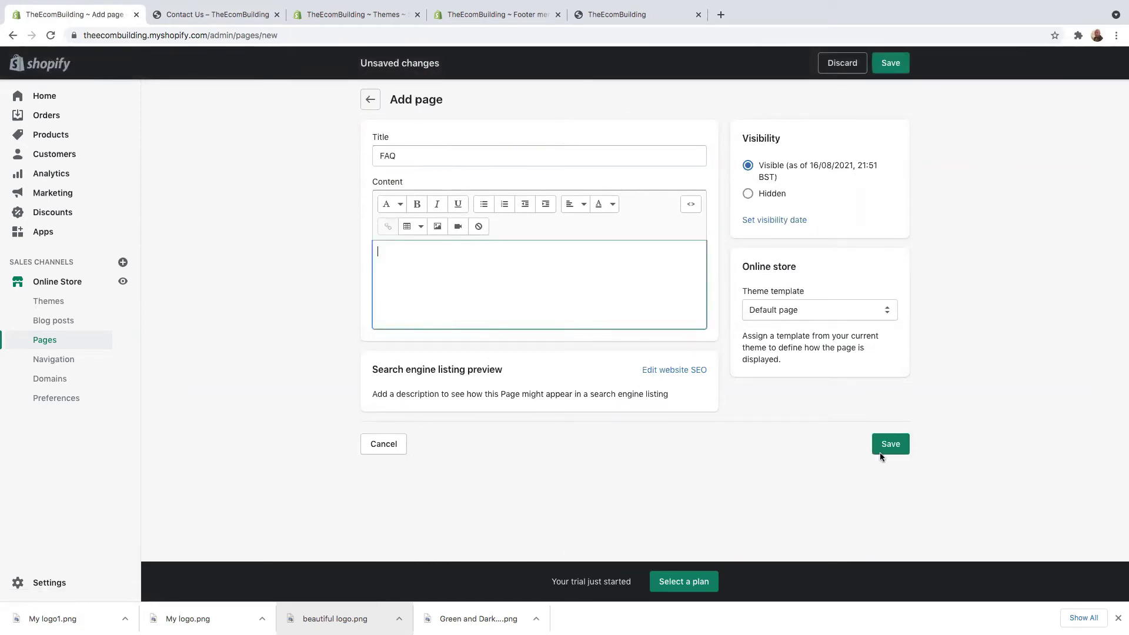
left_click(891, 450)
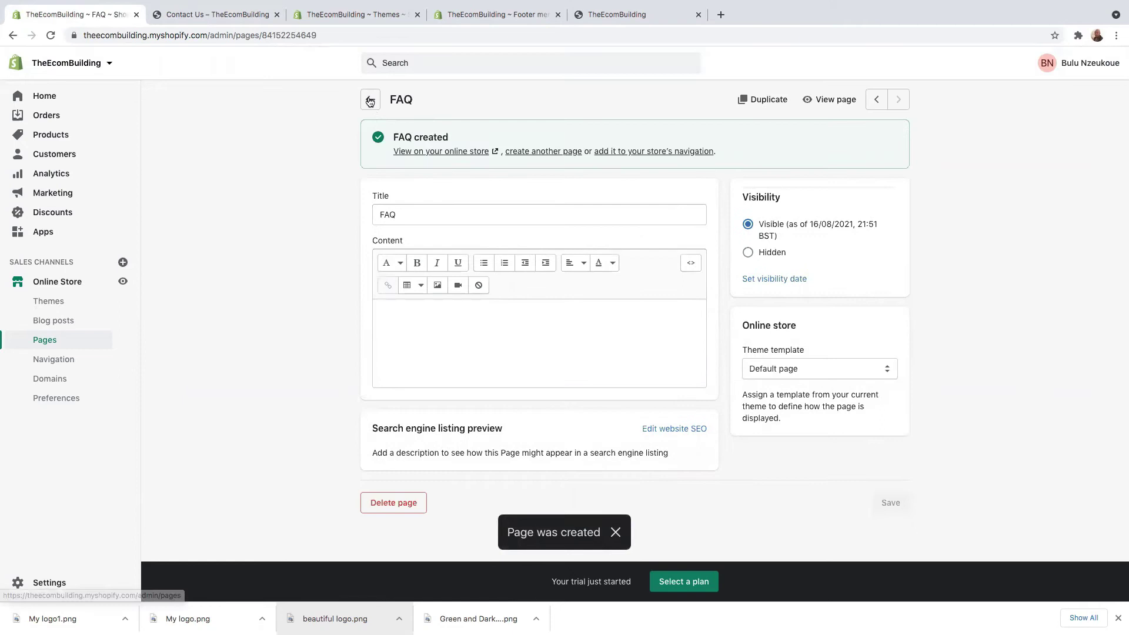
left_click(370, 102)
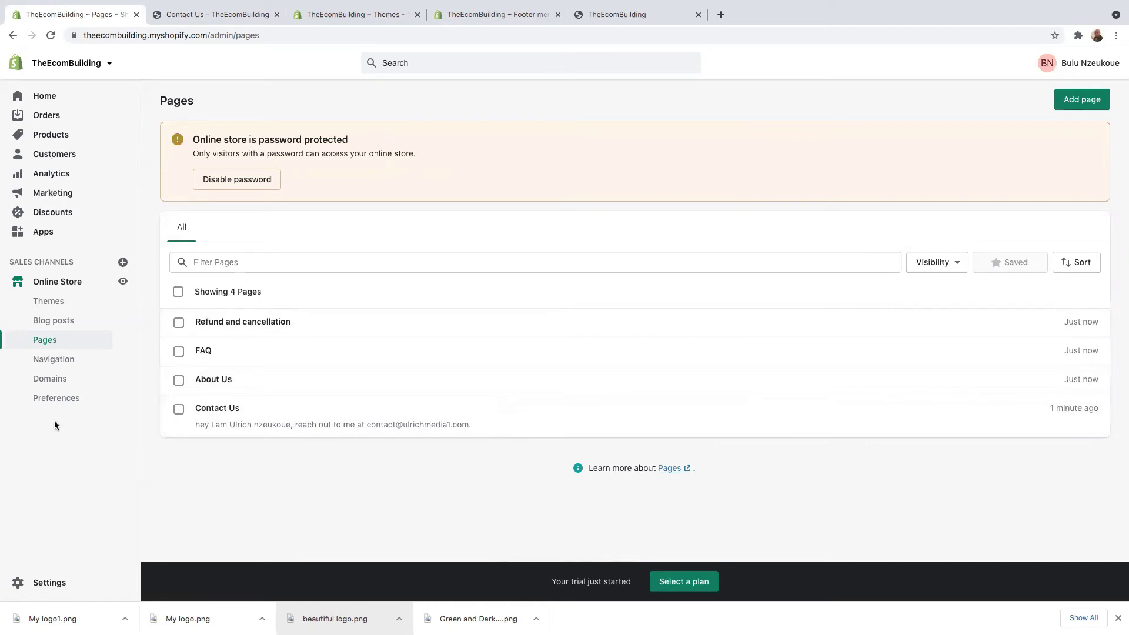
Step: Create and save an empty navigation menu titled 'Customer Service'
left_click(52, 361)
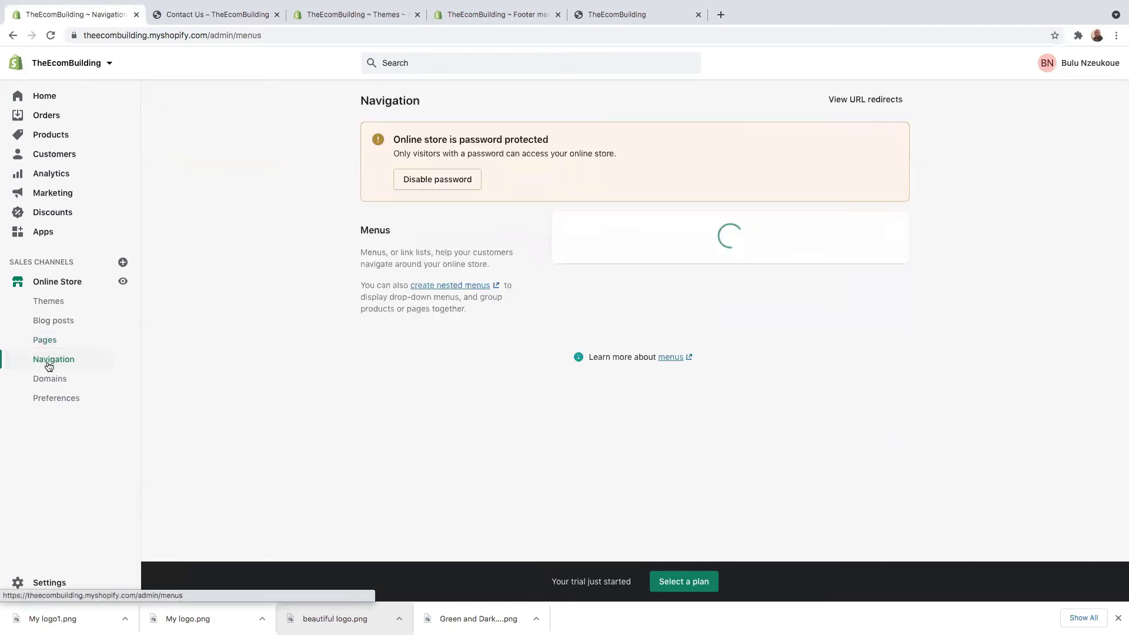
left_click(882, 232)
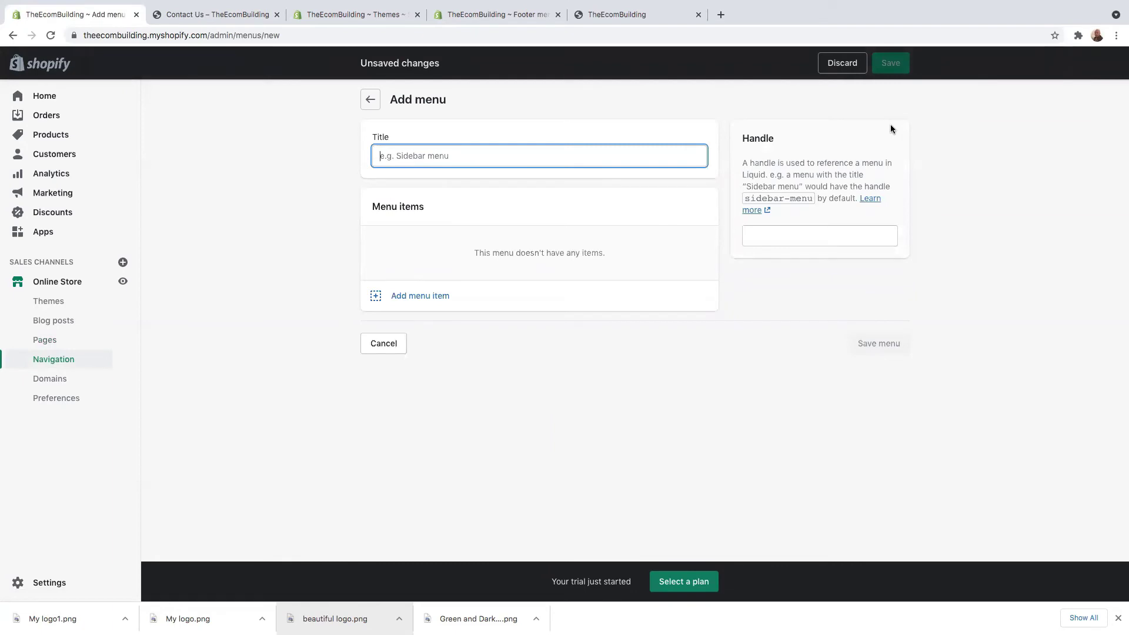
type("Cust")
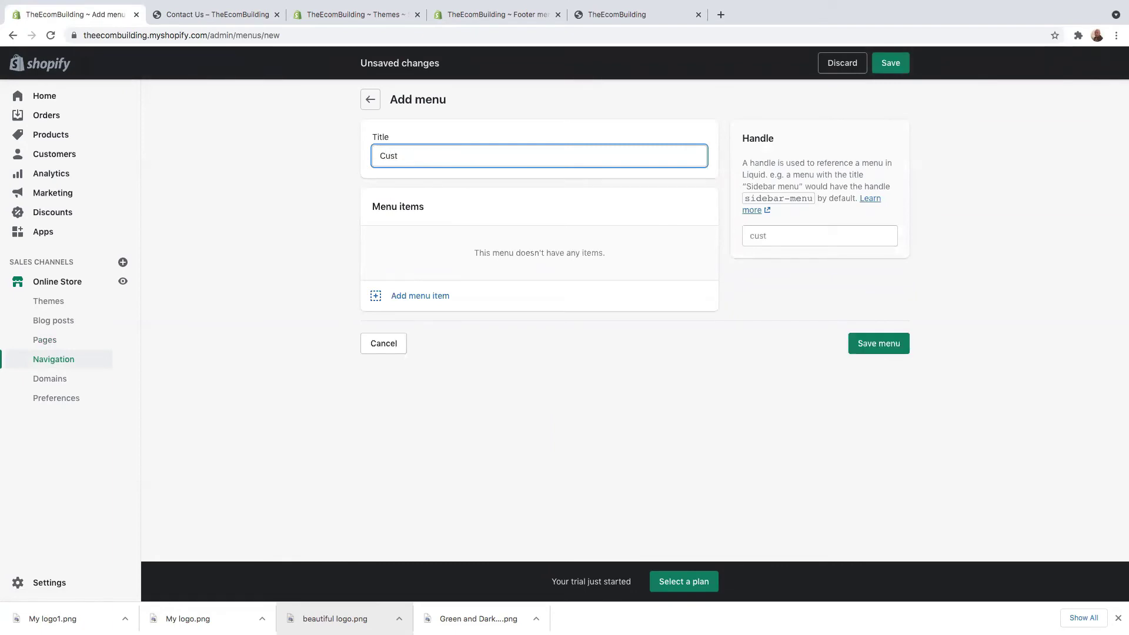
type("omer Service")
left_click(891, 62)
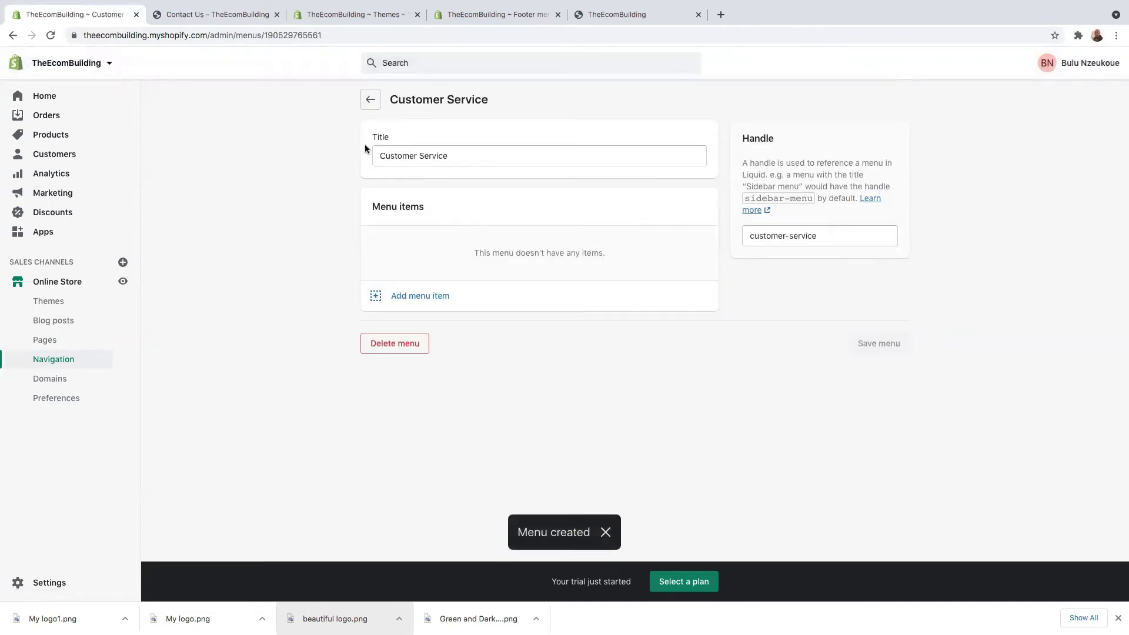
Step: Add a menu item linking to the Contact Us page
left_click(404, 297)
left_click(977, 192)
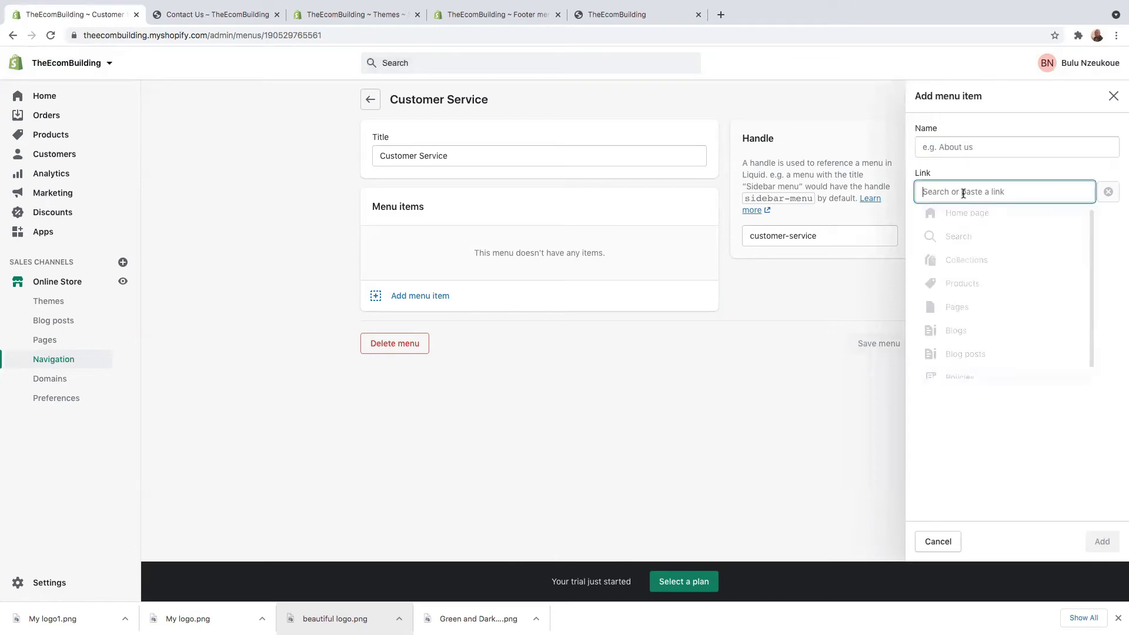
scroll(998, 305, "down", 1)
left_click(985, 300)
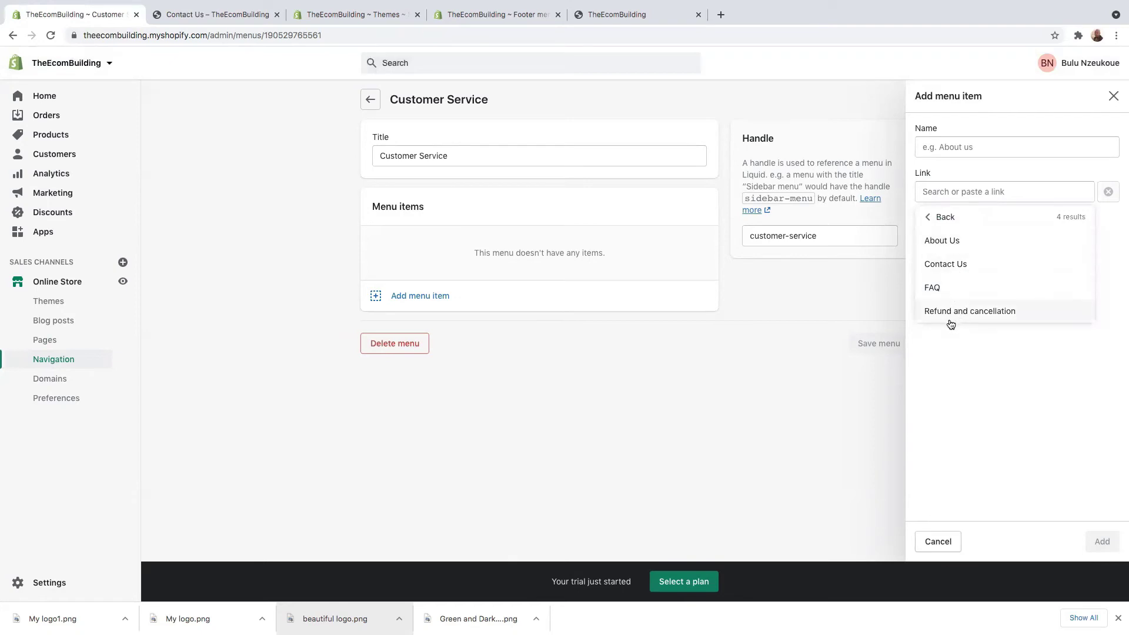
left_click(960, 263)
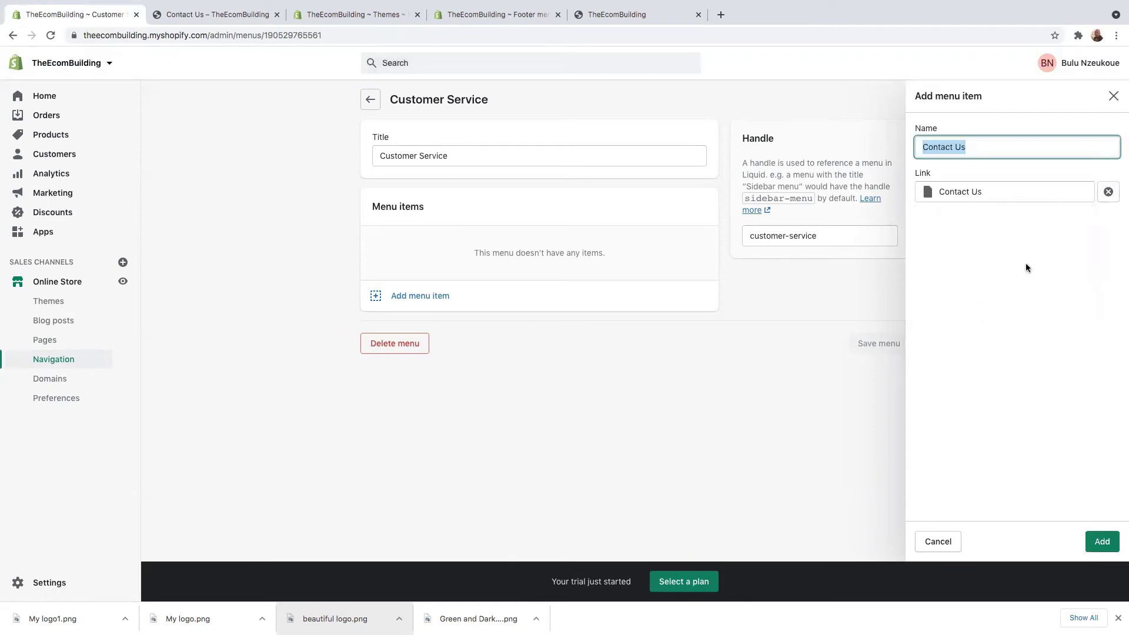
left_click(1102, 539)
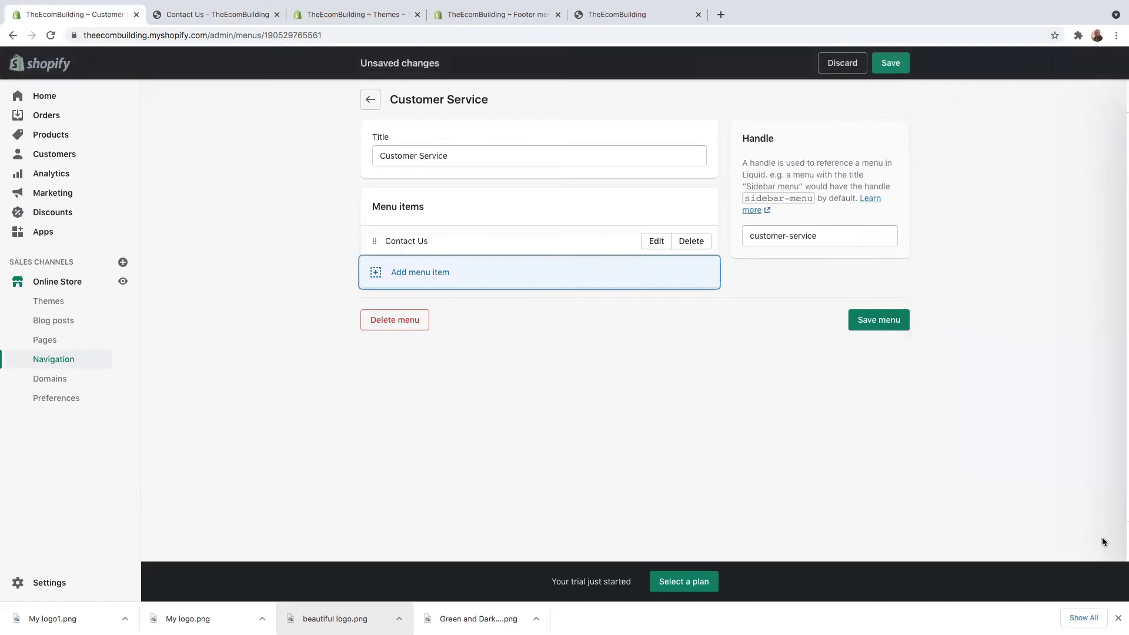
Step: Add an About Us page item, save the menu, and return to Navigation
left_click(428, 288)
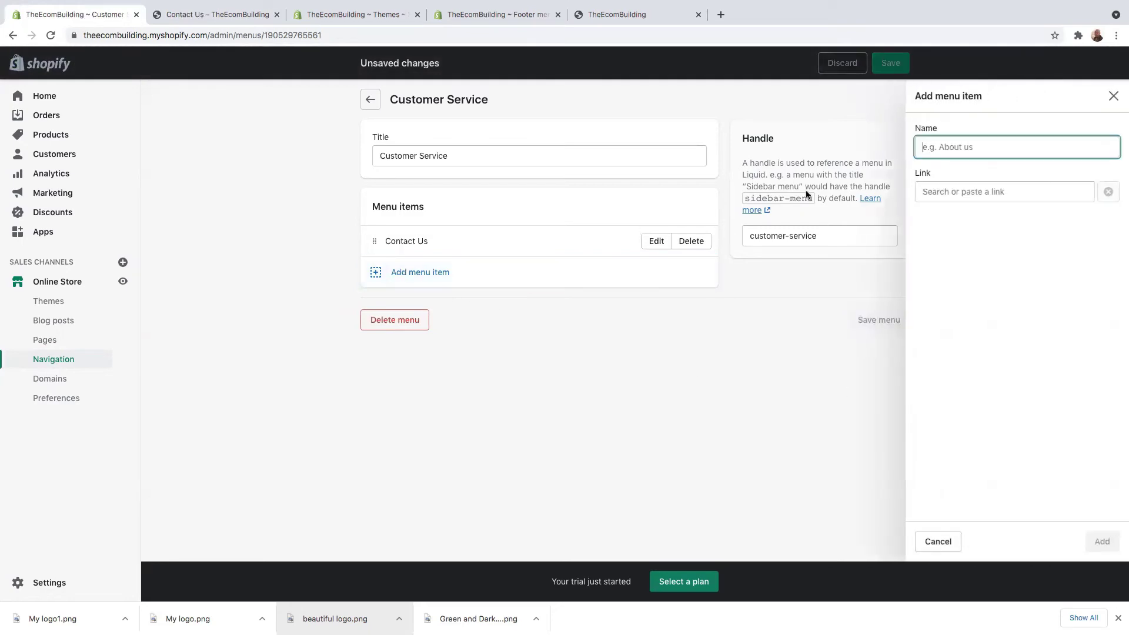
left_click(954, 198)
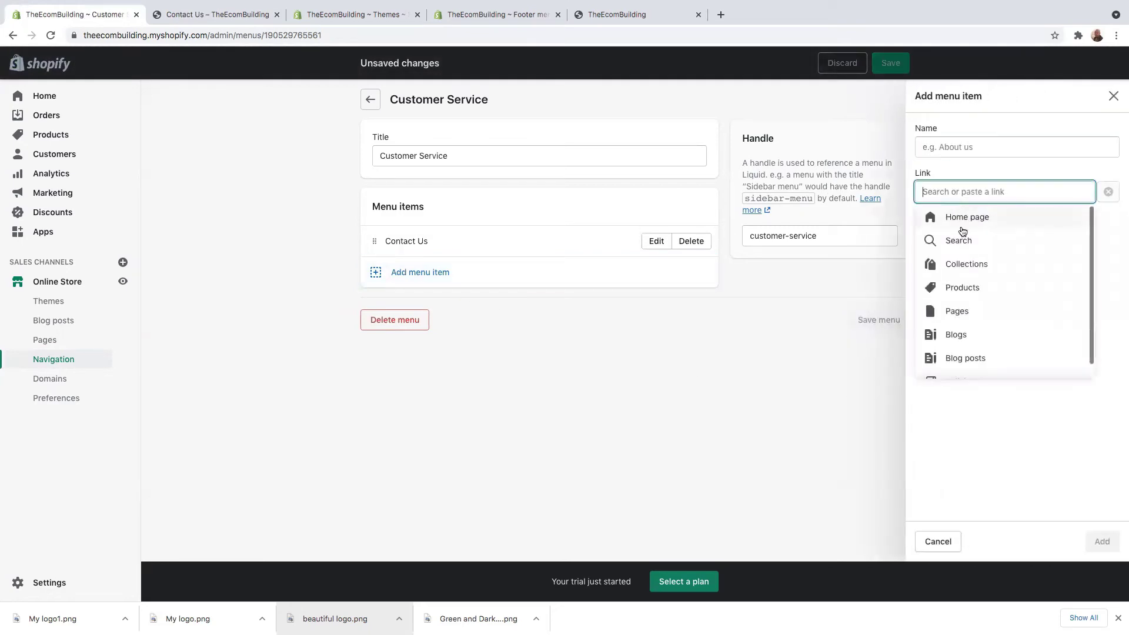
left_click(966, 313)
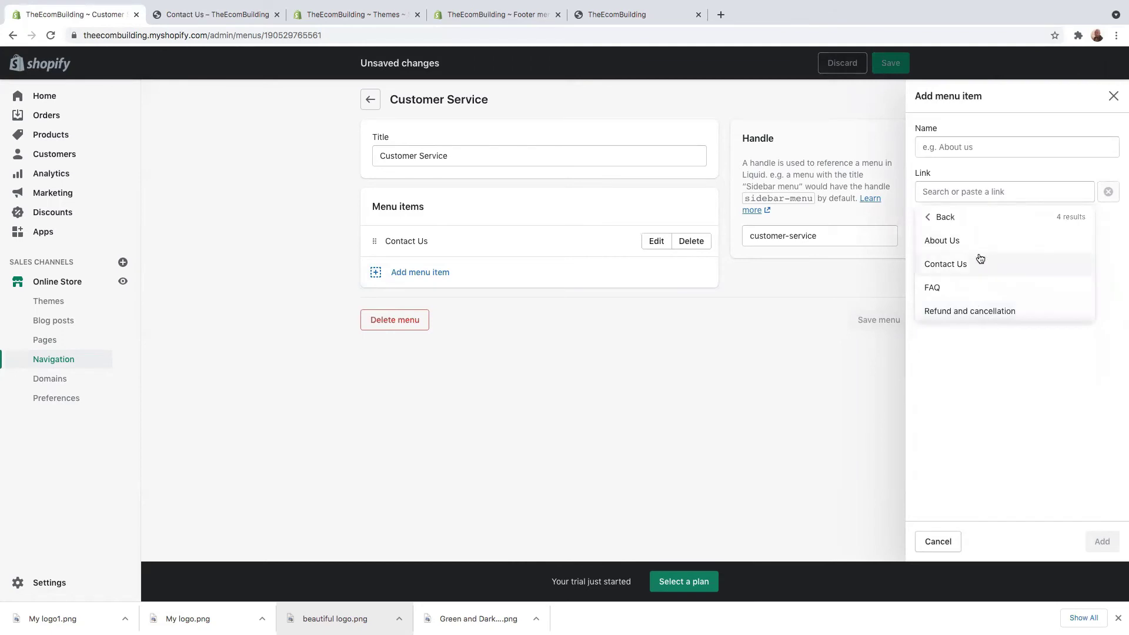
left_click(957, 241)
left_click(1102, 540)
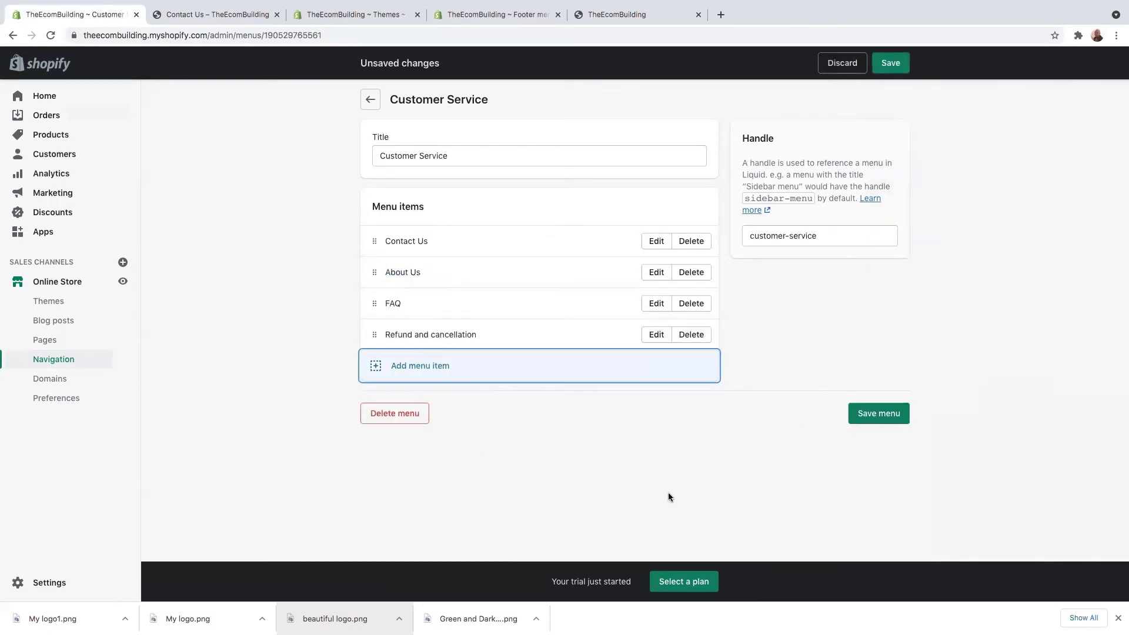
left_click(877, 414)
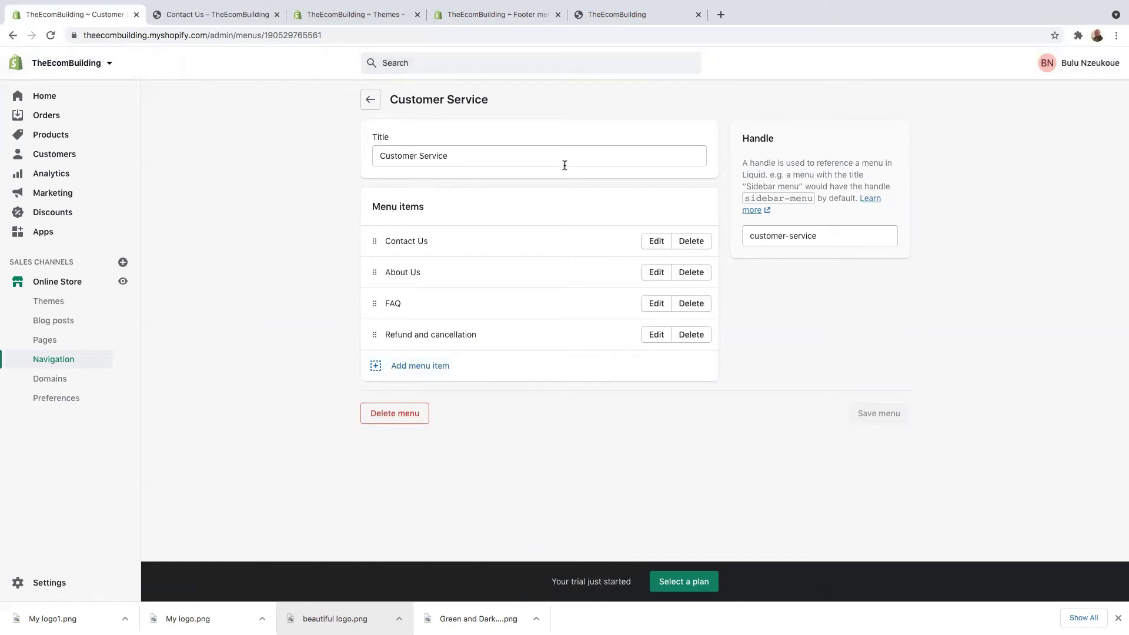
left_click(370, 99)
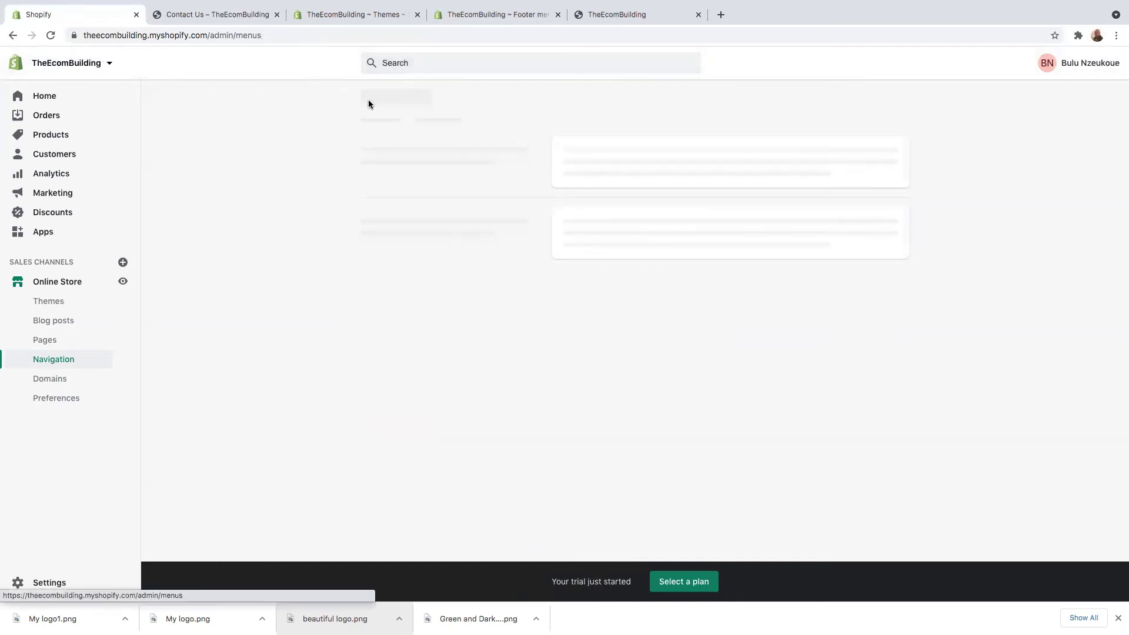
Step: Open the Debut theme in the theme editor and scroll the preview to its footer
left_click(318, 16)
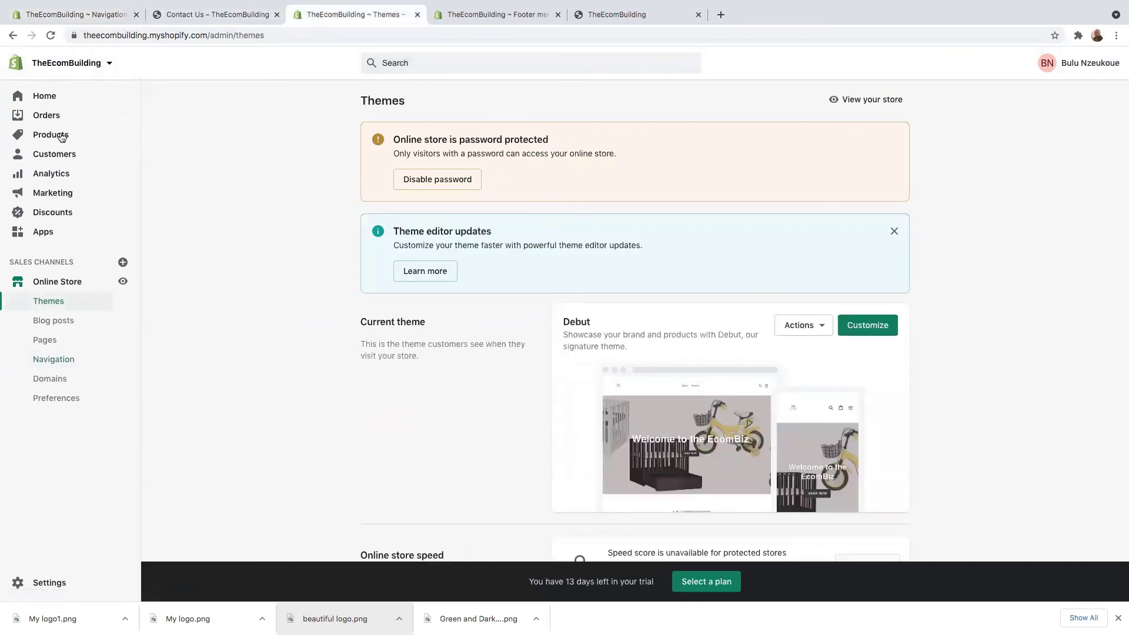
left_click(862, 329)
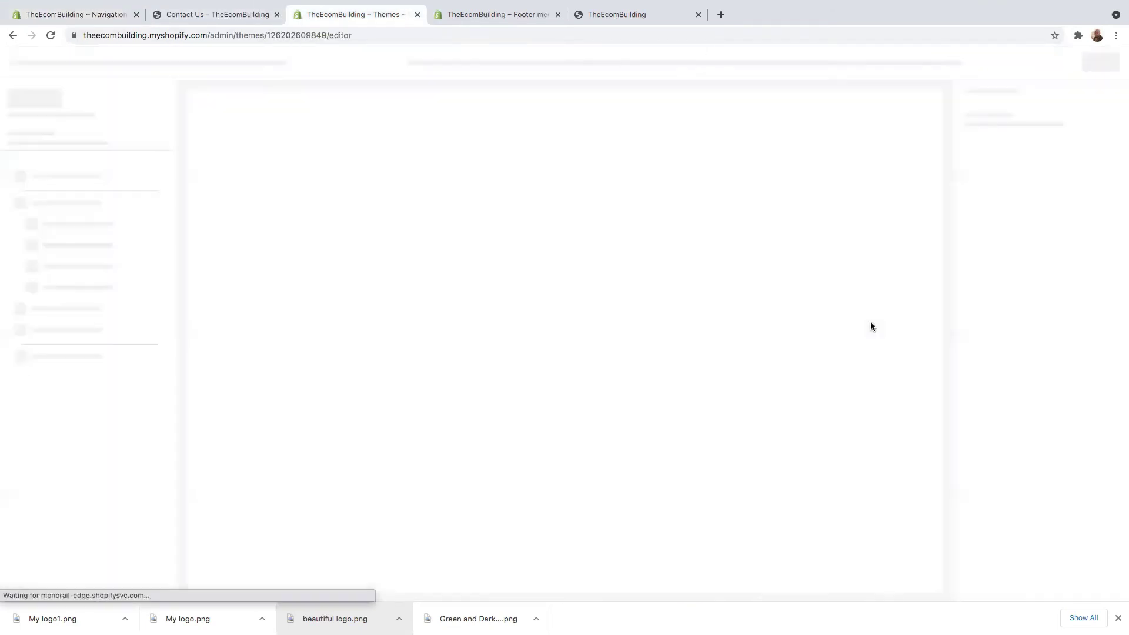
scroll(691, 466, "down", 15)
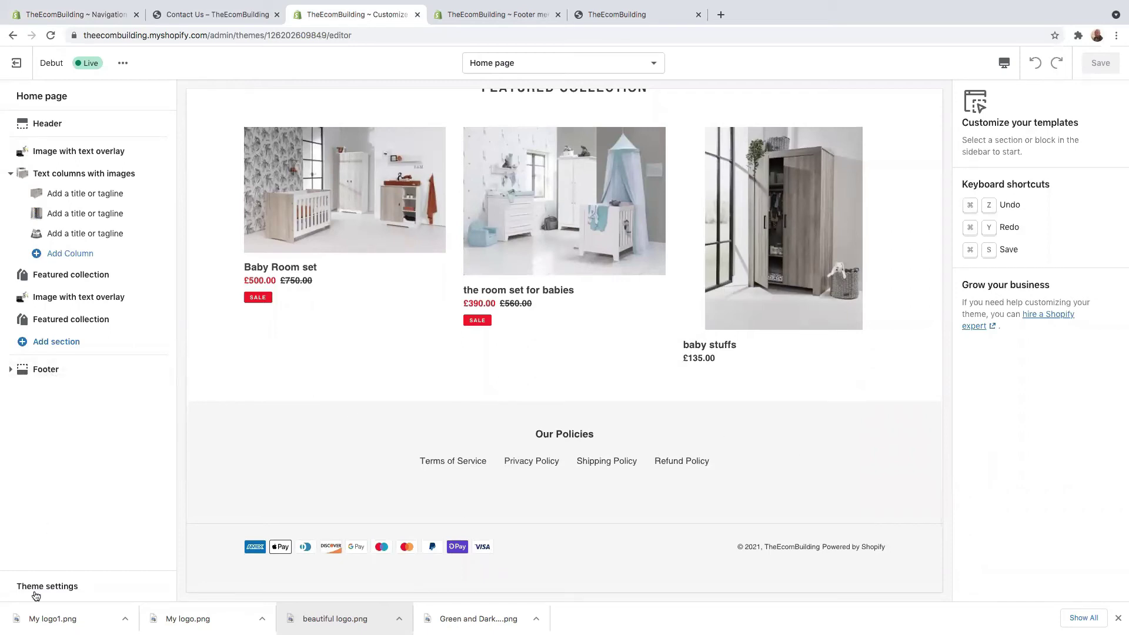
Step: Add a new Menu block to the theme's Footer section
left_click(38, 370)
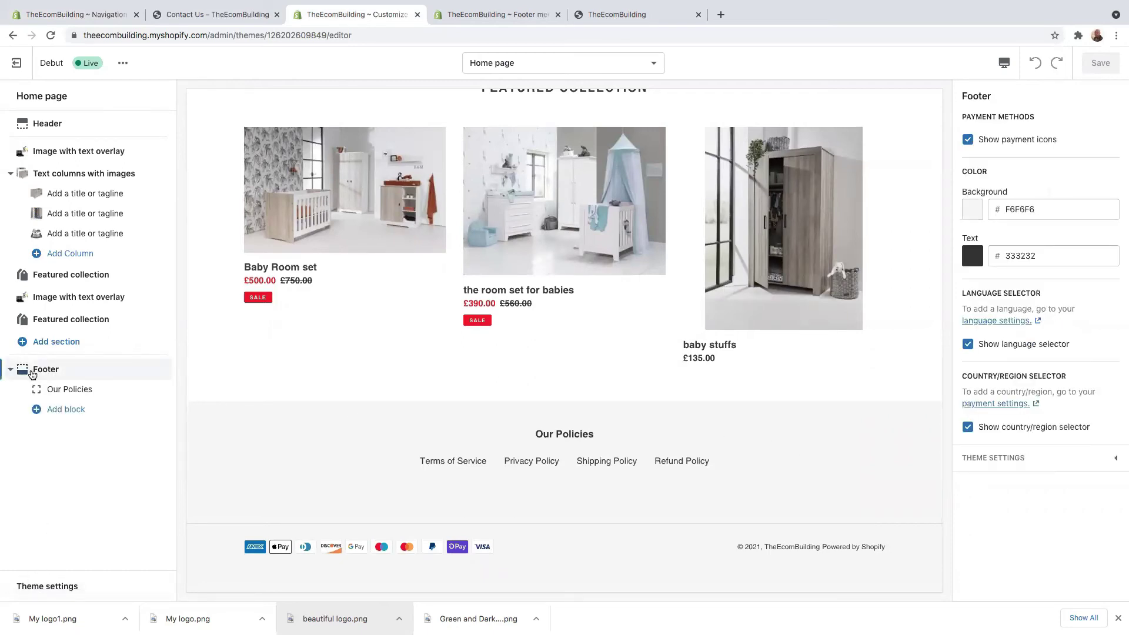
left_click(55, 412)
left_click(59, 459)
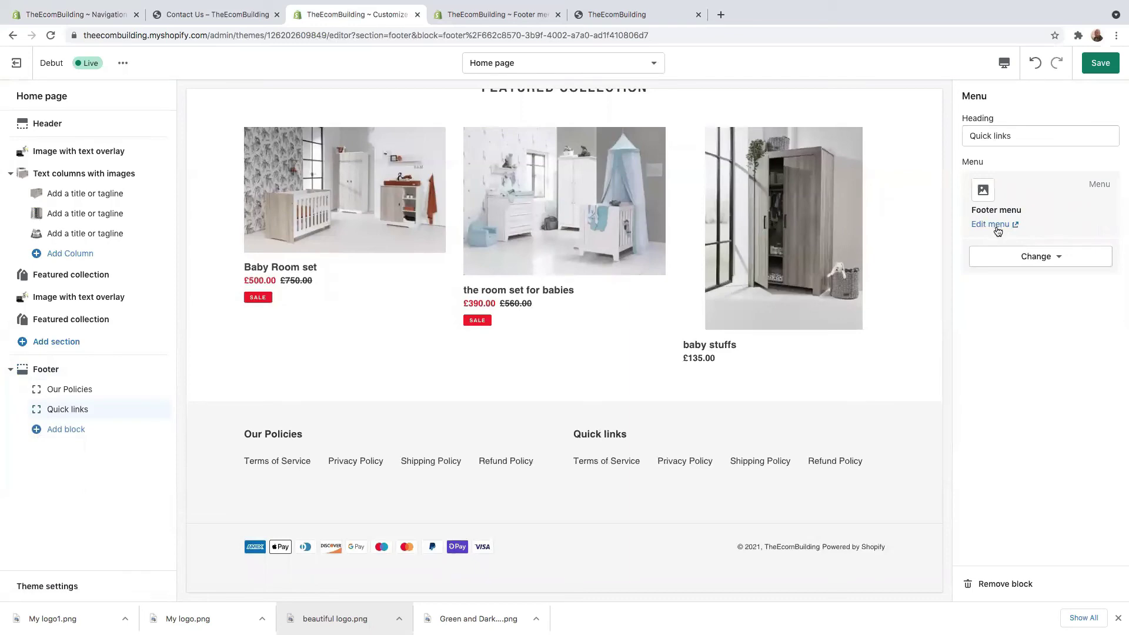
left_click(989, 225)
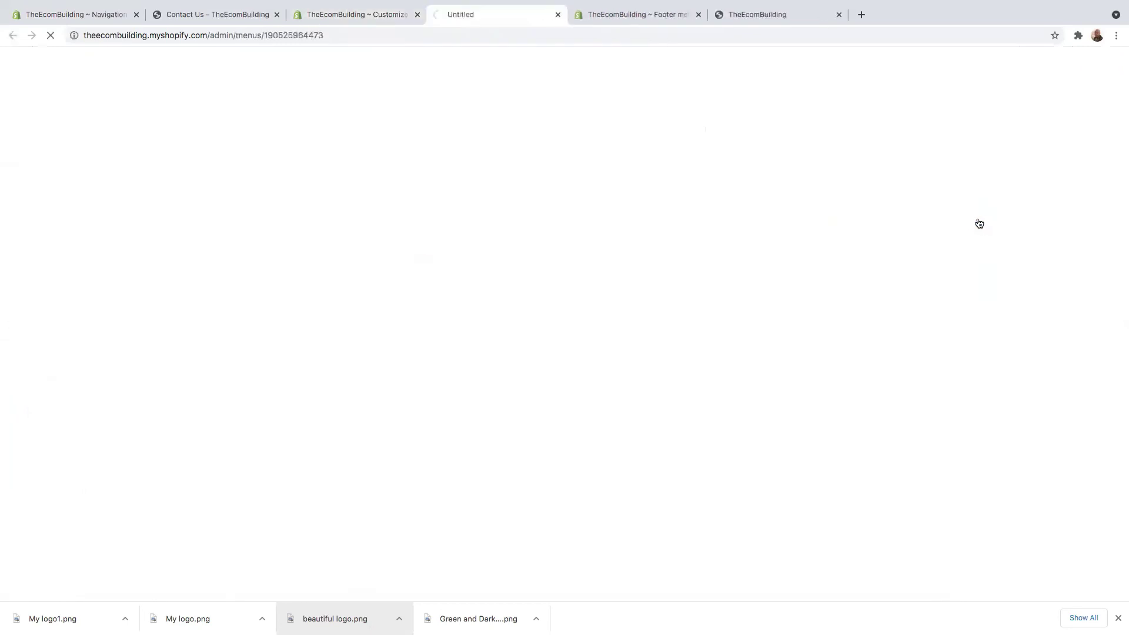
key("ctrl+shift+Tab")
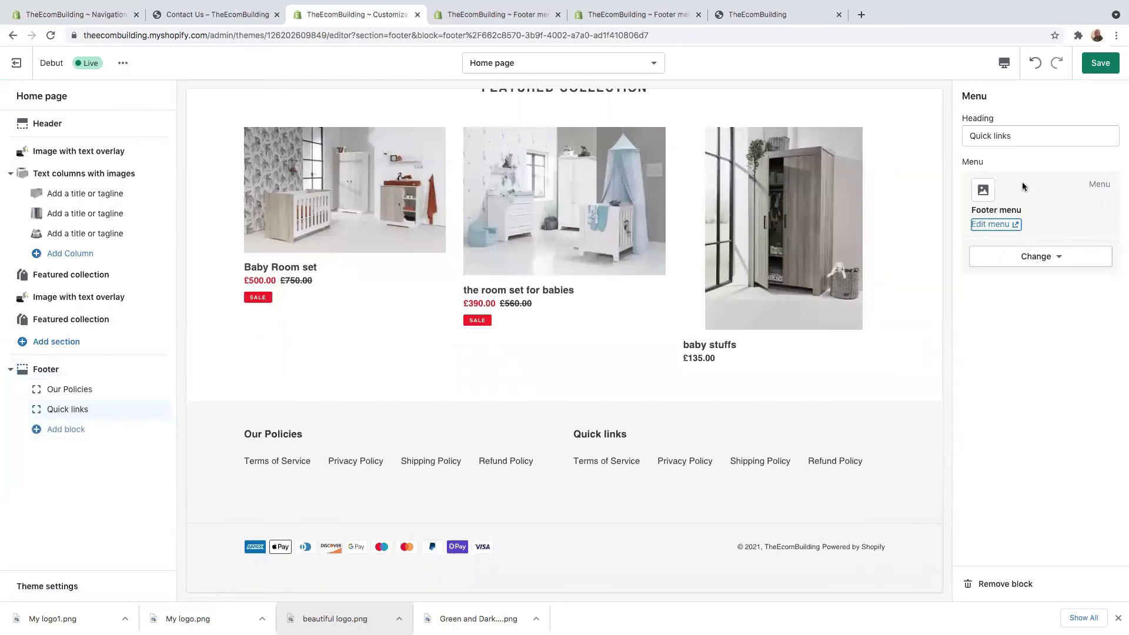
Step: Replace the block's Quick links heading with 'Customer Service' and bring up its menu options
triple_click(1025, 130)
key("BackSpace")
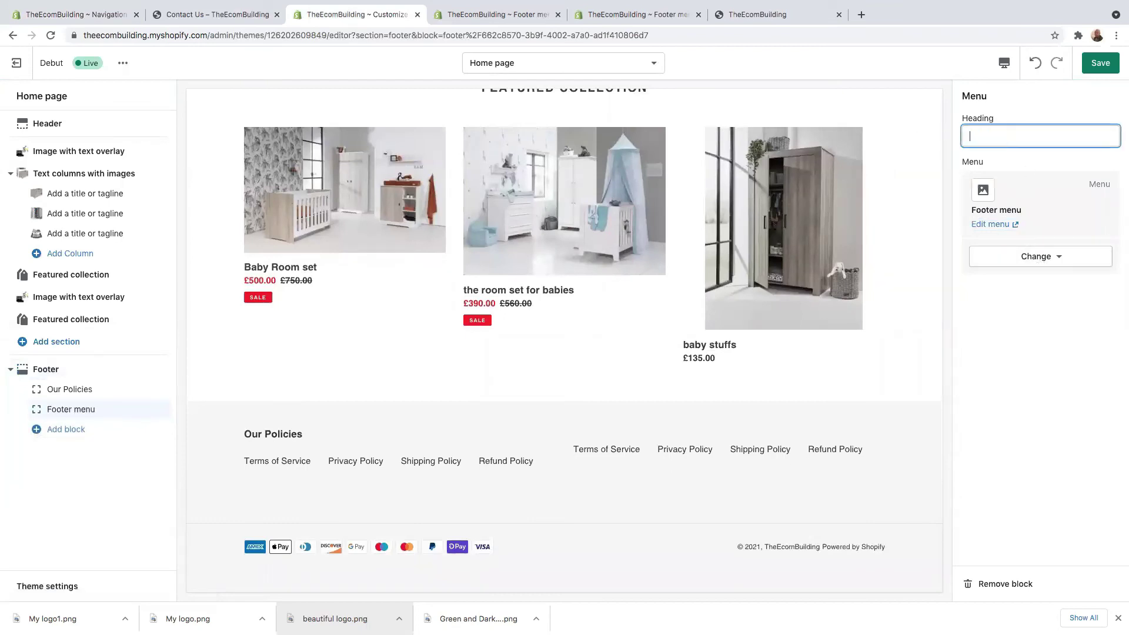
type("Cus")
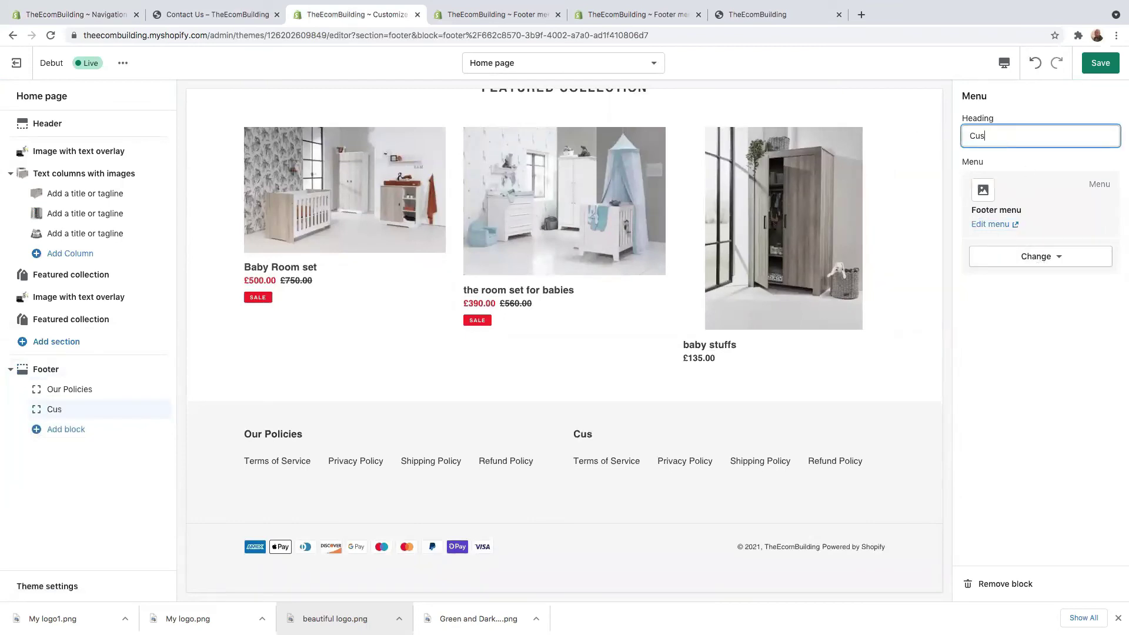
type("tomer Service")
left_click(1038, 256)
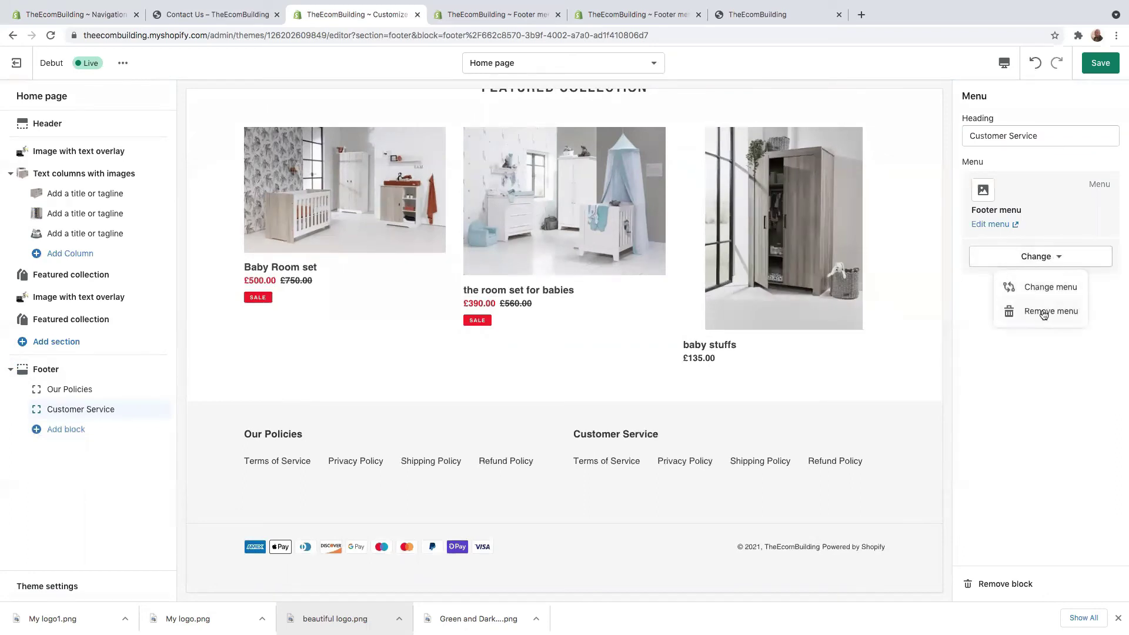
Step: Assign the Customer Service menu to the footer block and save the theme
left_click(1036, 287)
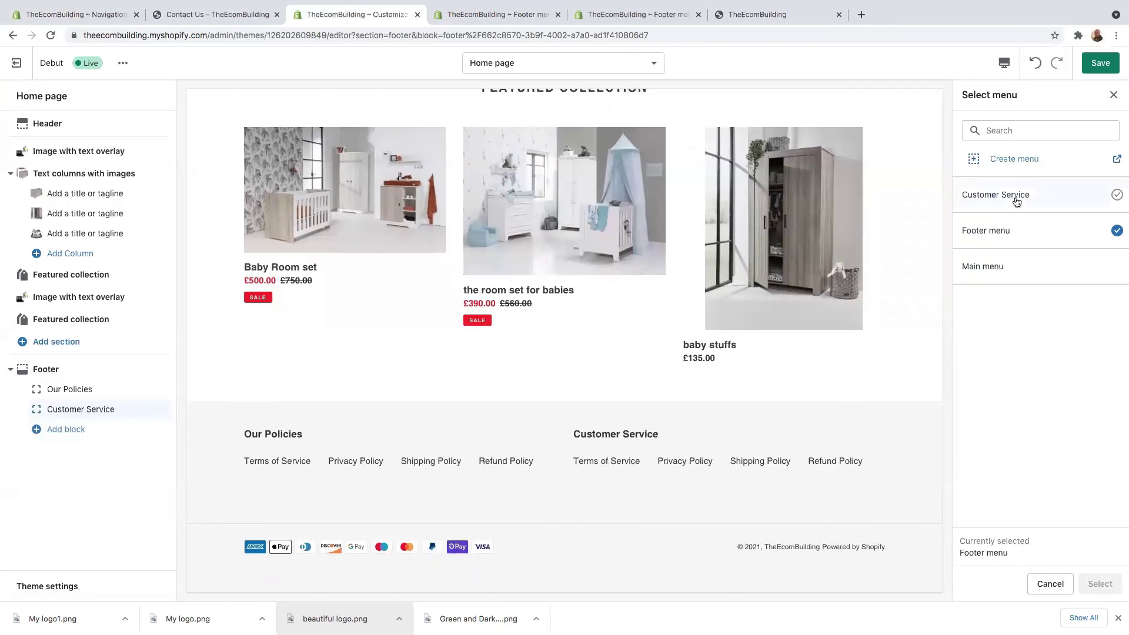
left_click(1015, 197)
left_click(1099, 584)
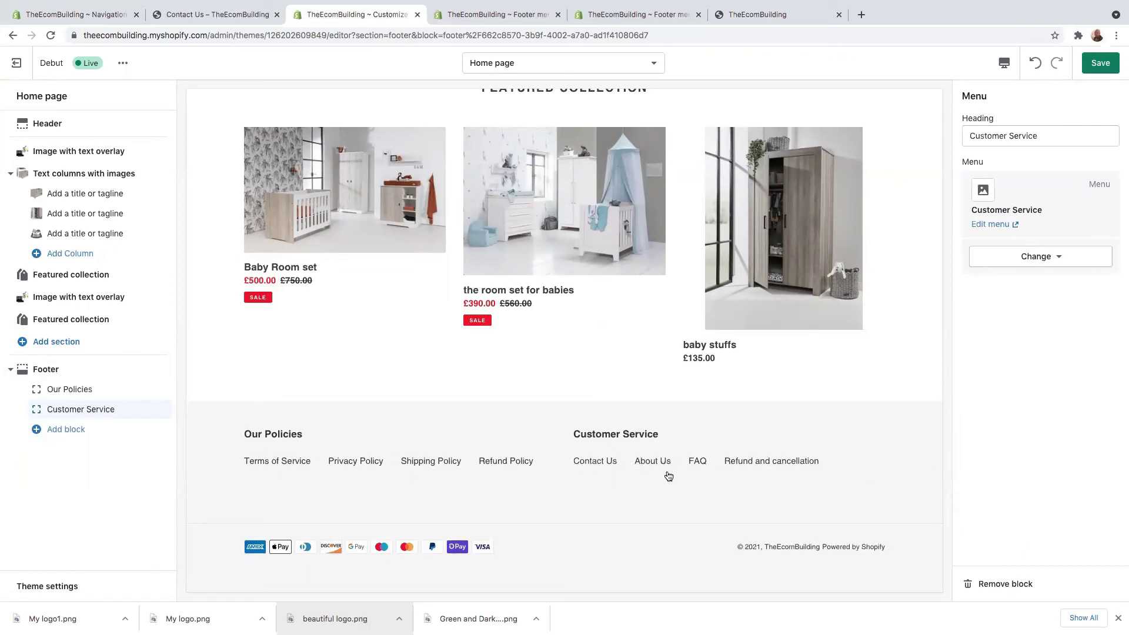
left_click(1100, 63)
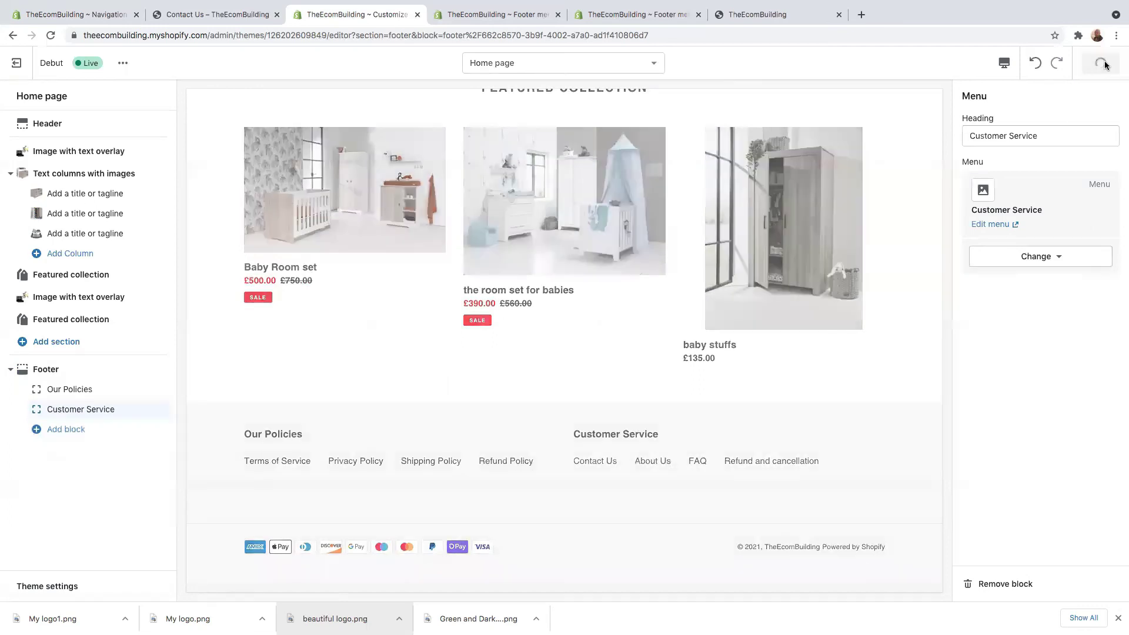